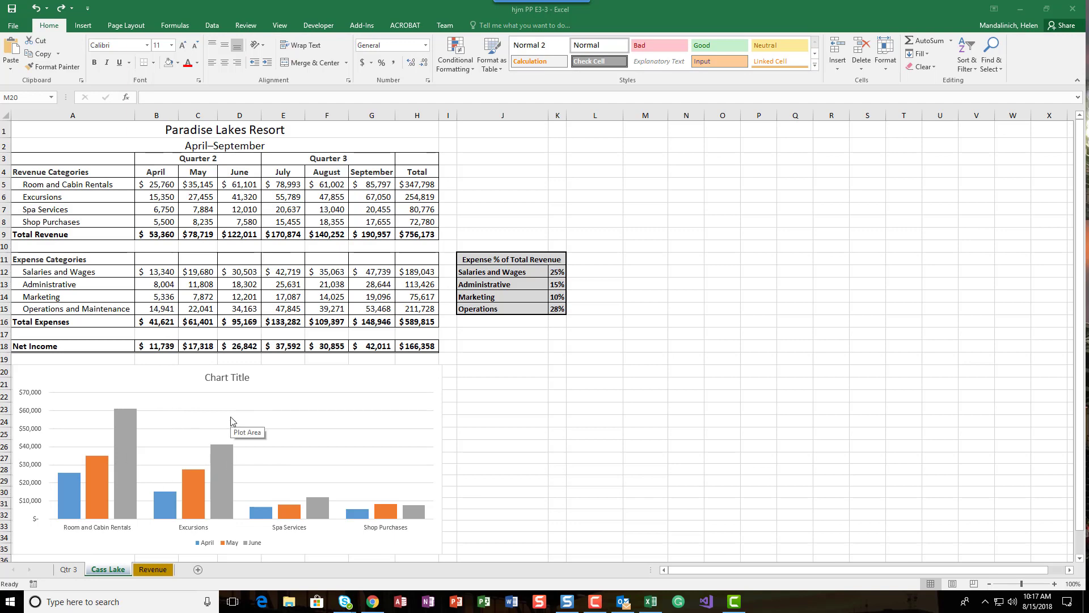
# Step: Look at the bar chart on the Qtr 3 sheet and return to the Cass Lake sheet
pyautogui.click(70, 570)
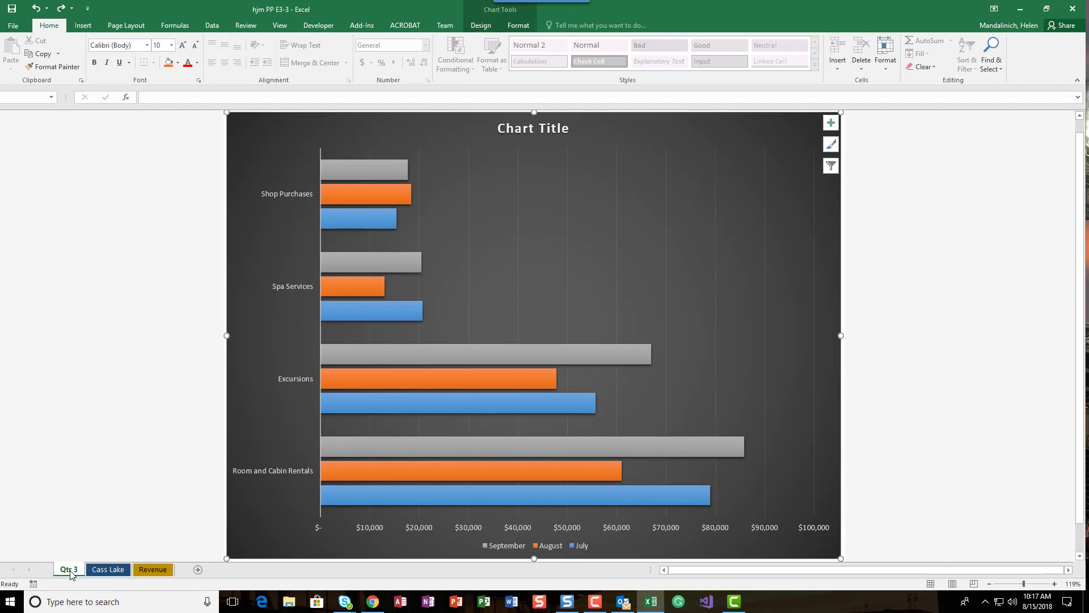
pyautogui.click(112, 570)
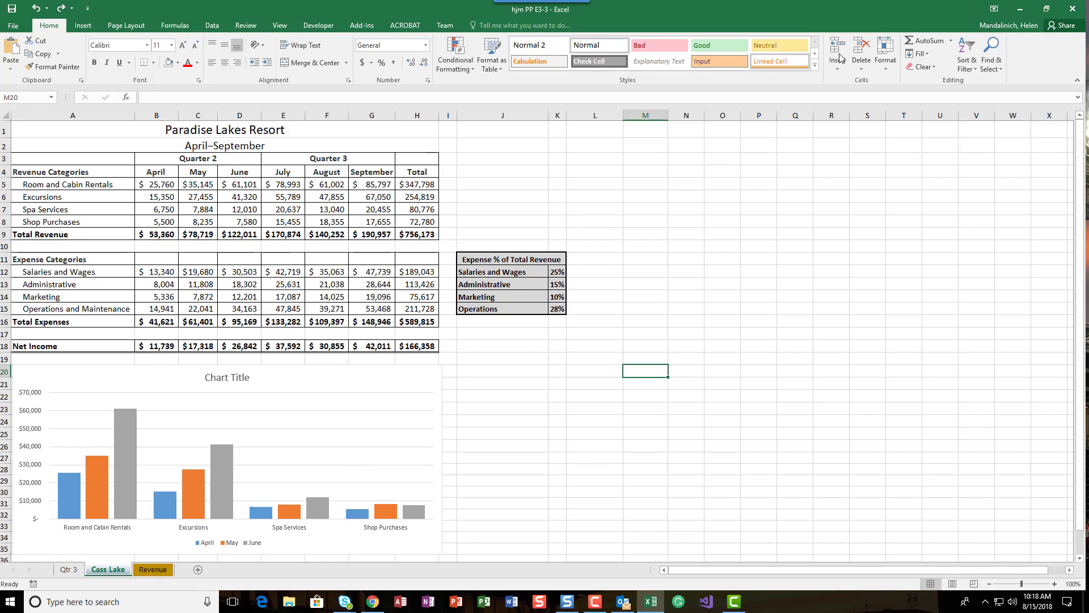
# Step: Try switching the rows and columns of the Cass Lake column chart back and forth between months and revenue categories
pyautogui.click(308, 368)
pyautogui.click(491, 27)
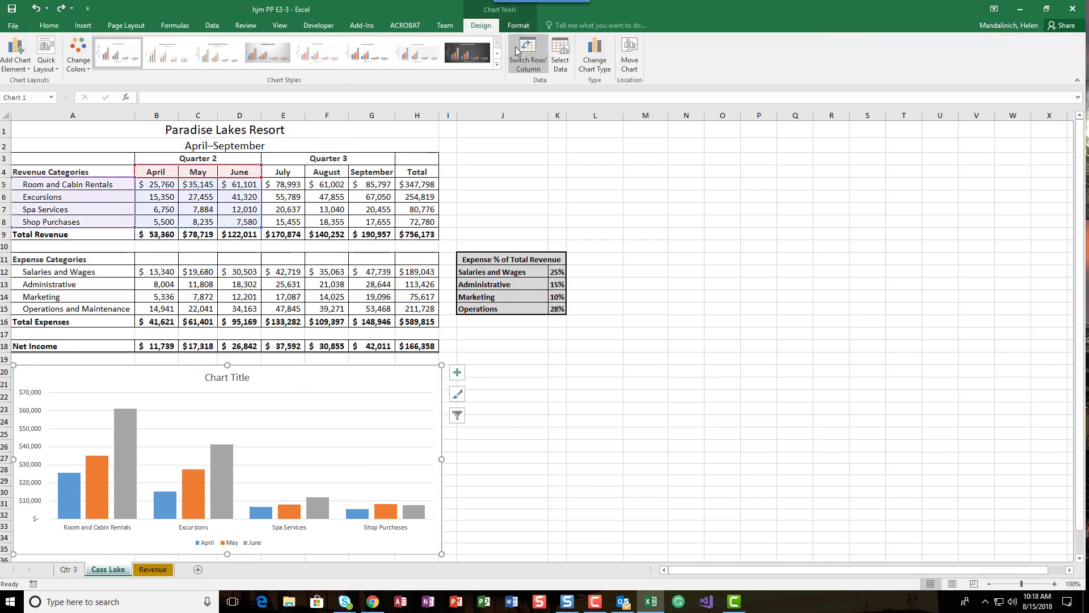
pyautogui.click(521, 52)
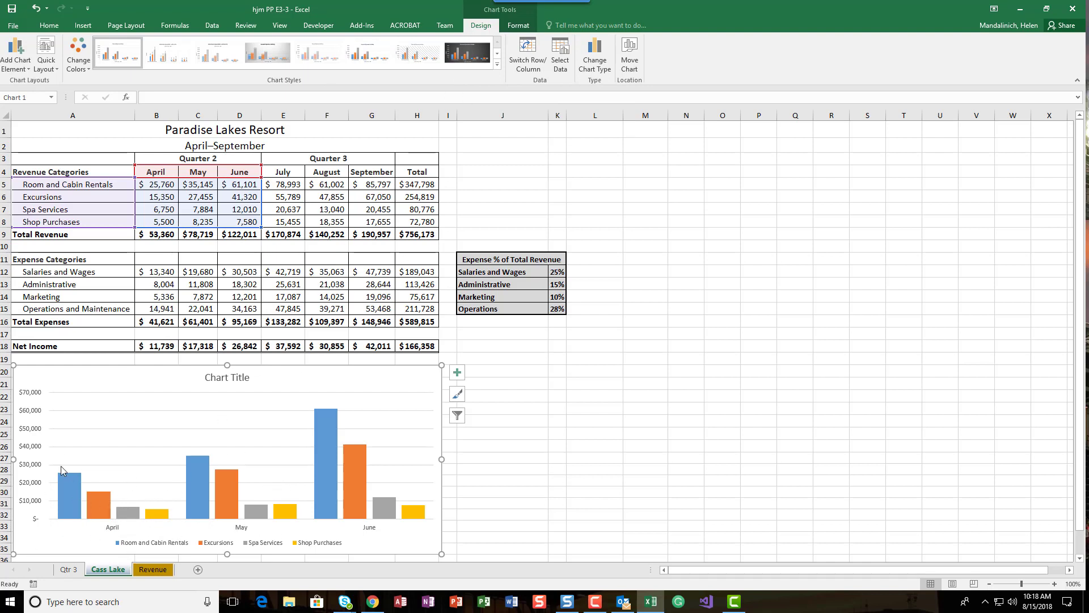
pyautogui.click(531, 57)
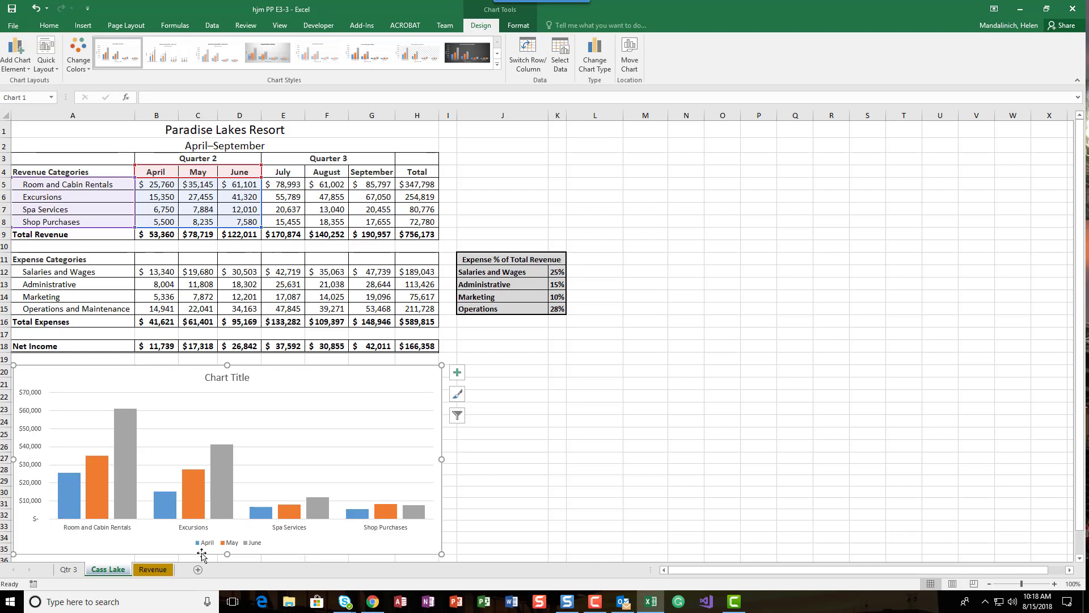
pyautogui.click(530, 59)
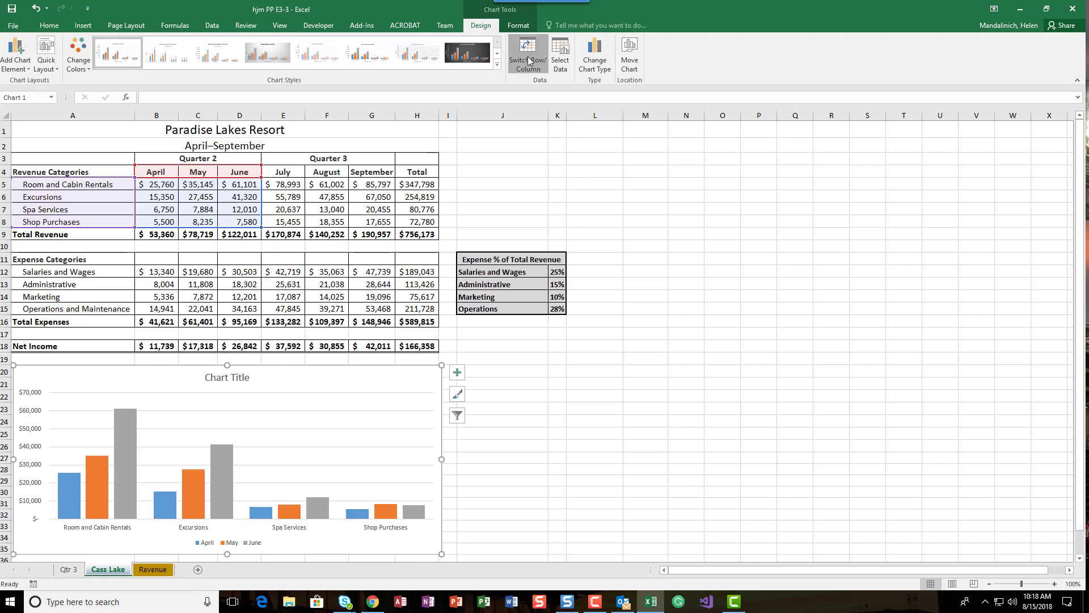
pyautogui.click(528, 59)
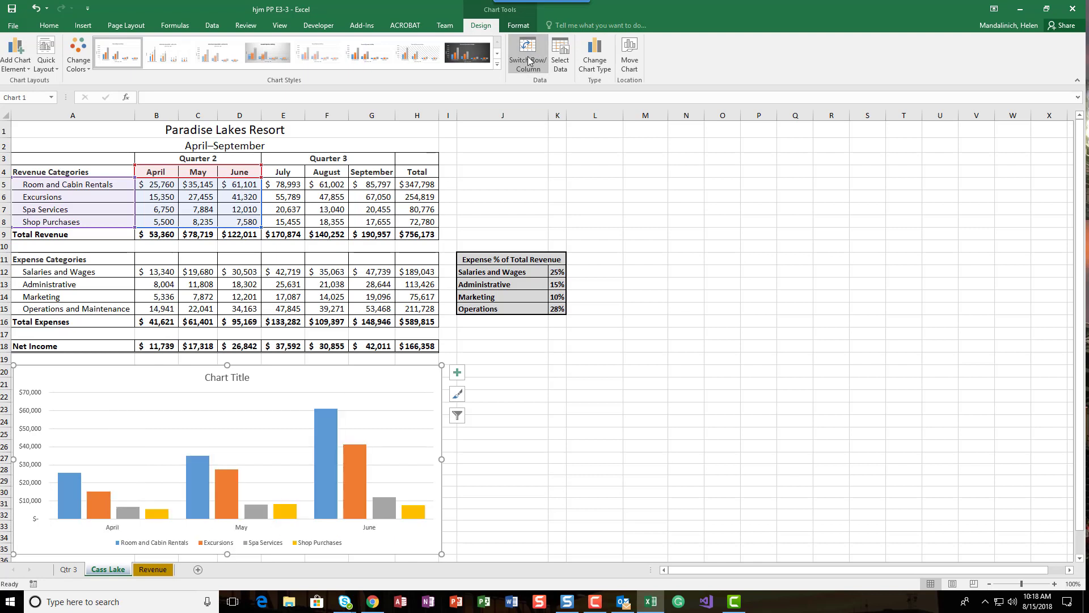
pyautogui.click(528, 59)
pyautogui.click(528, 60)
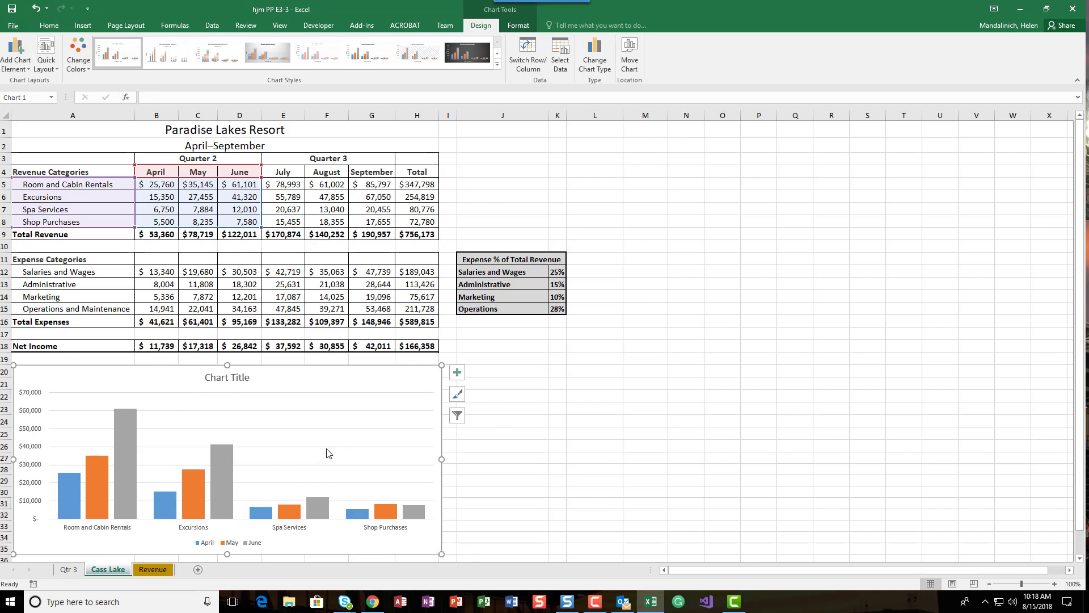
# Step: Replace the Cass Lake chart's placeholder title with "Second Quarter Activity"
pyautogui.click(221, 380)
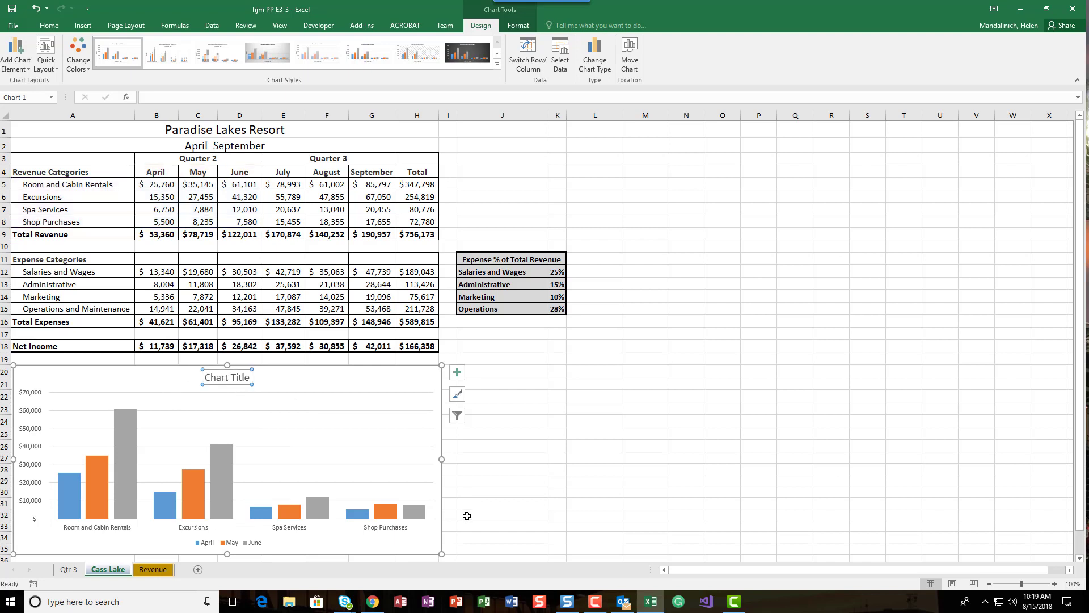
pyautogui.tripleClick(229, 379)
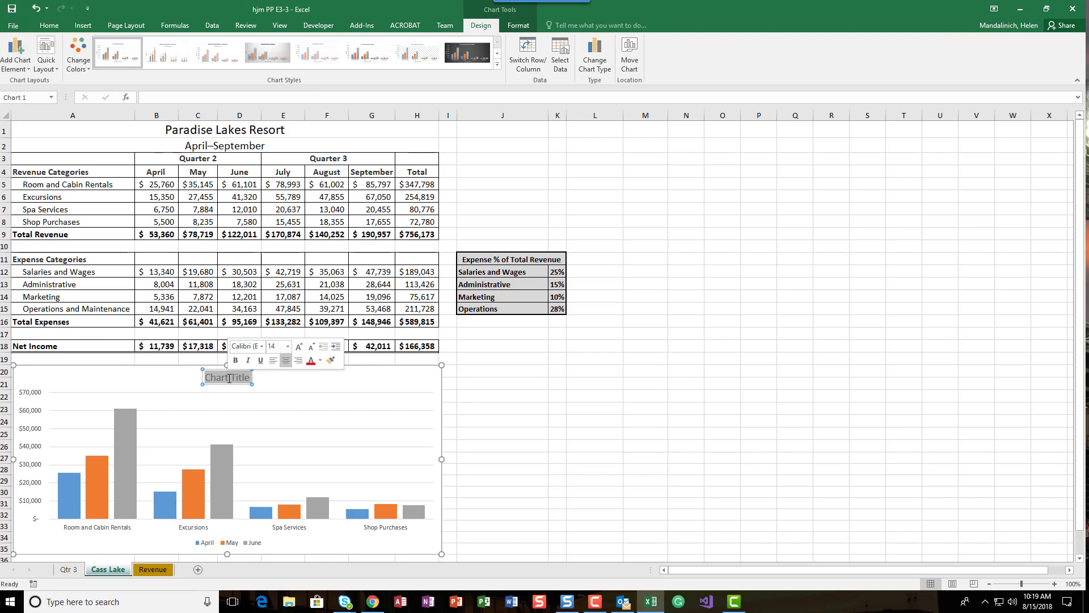
pyautogui.write('Secon')
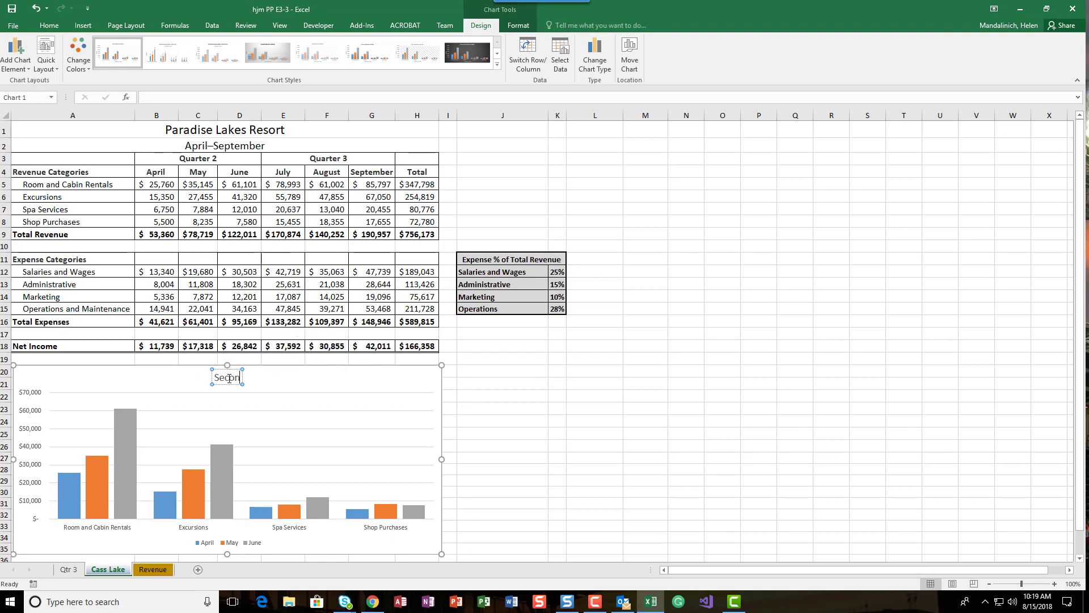
pyautogui.write('d Quarter Activity')
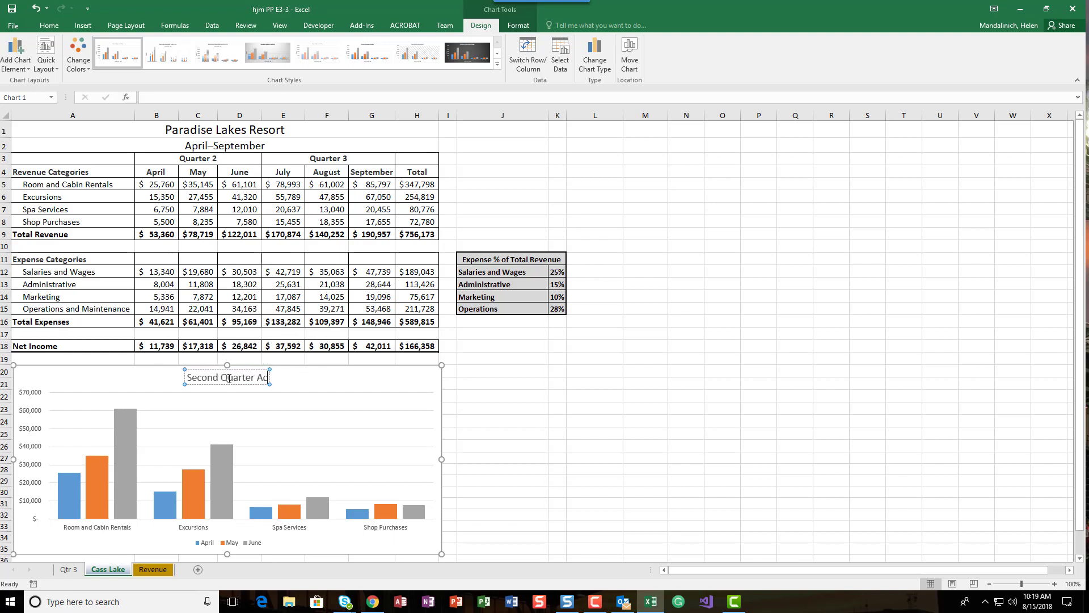
pyautogui.click(309, 366)
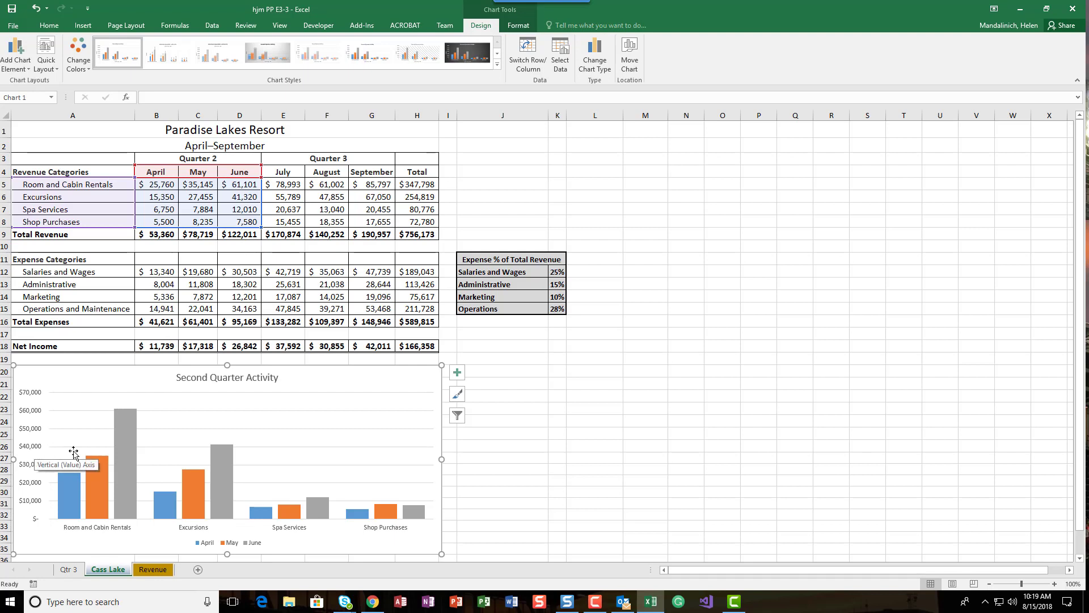
# Step: Add axis titles to the Cass Lake chart, keeping only the primary vertical one
pyautogui.click(461, 376)
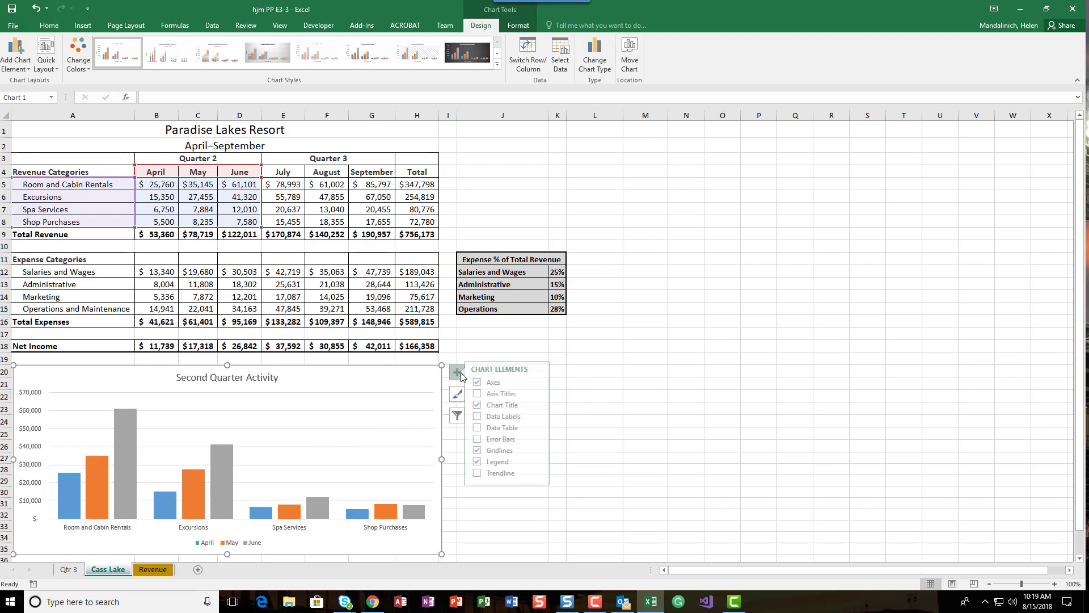
pyautogui.click(486, 395)
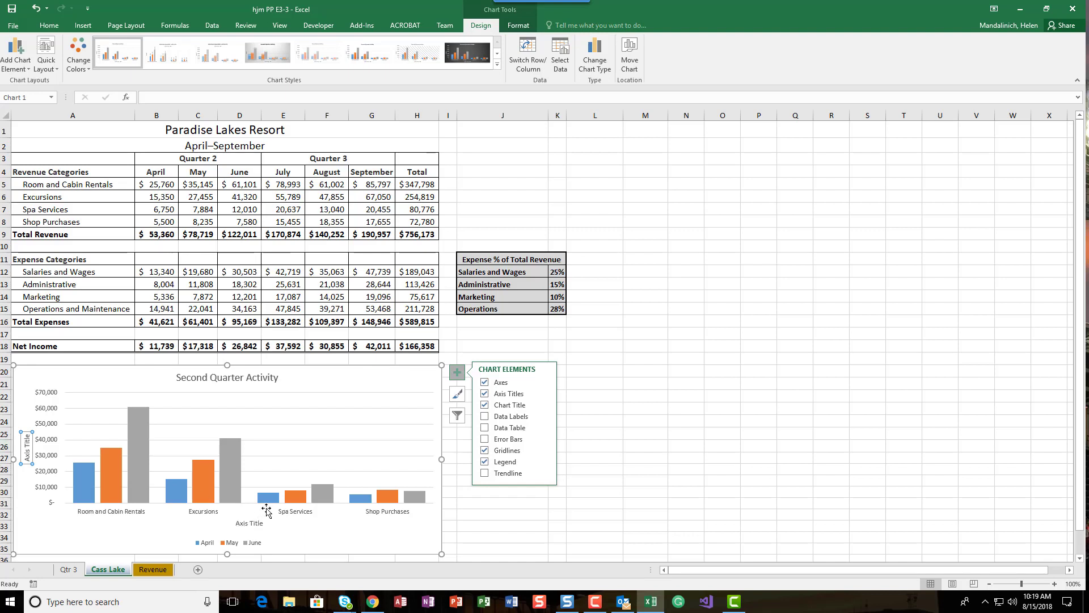
pyautogui.click(545, 395)
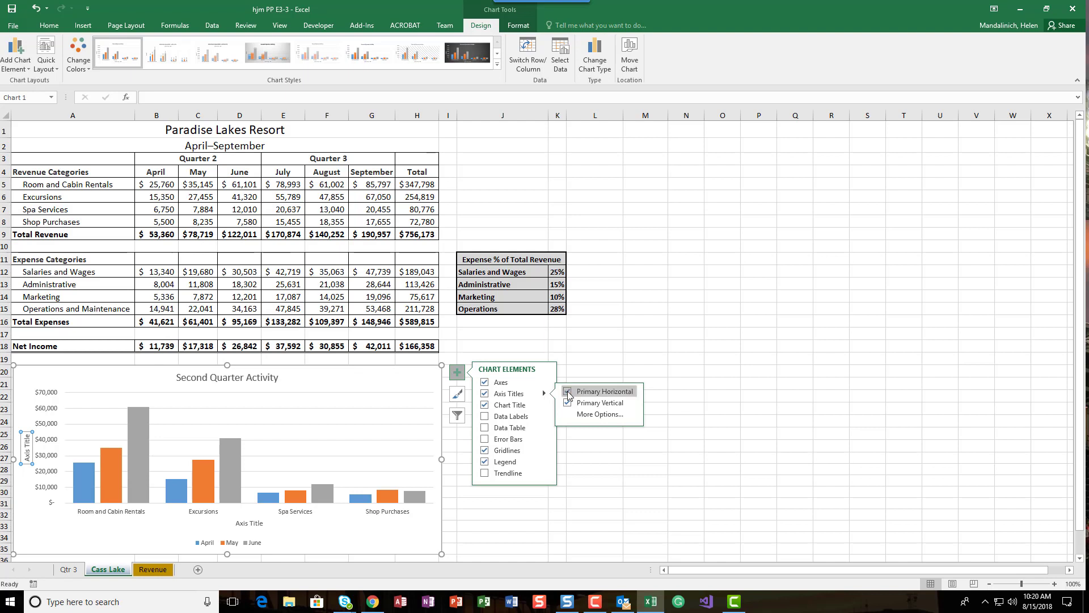
pyautogui.click(568, 392)
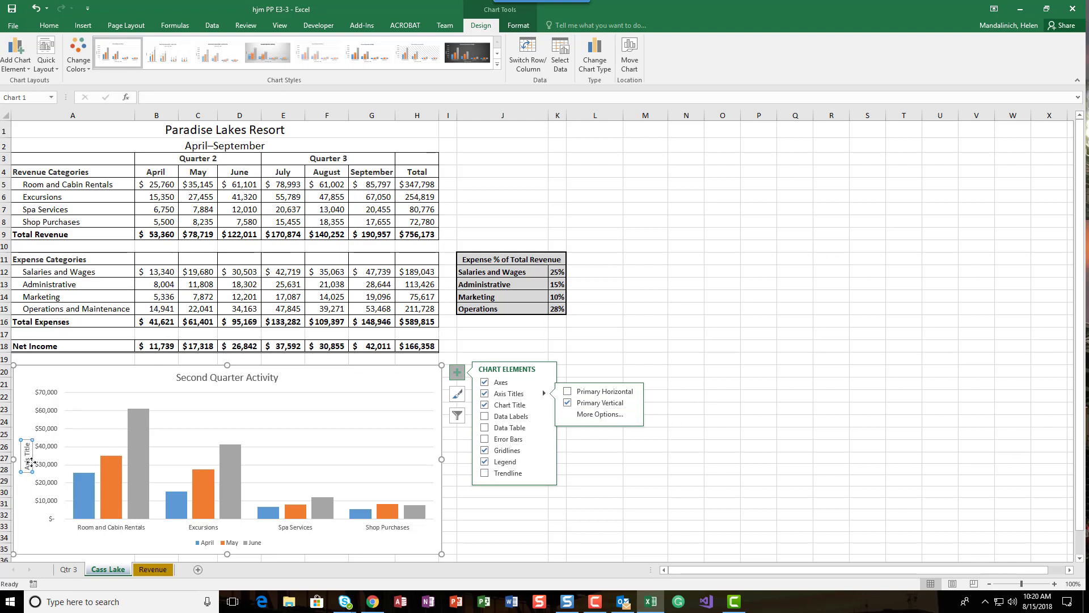
# Step: Replace the vertical axis title text on the Cass Lake chart with "Revenue"
pyautogui.click(26, 454)
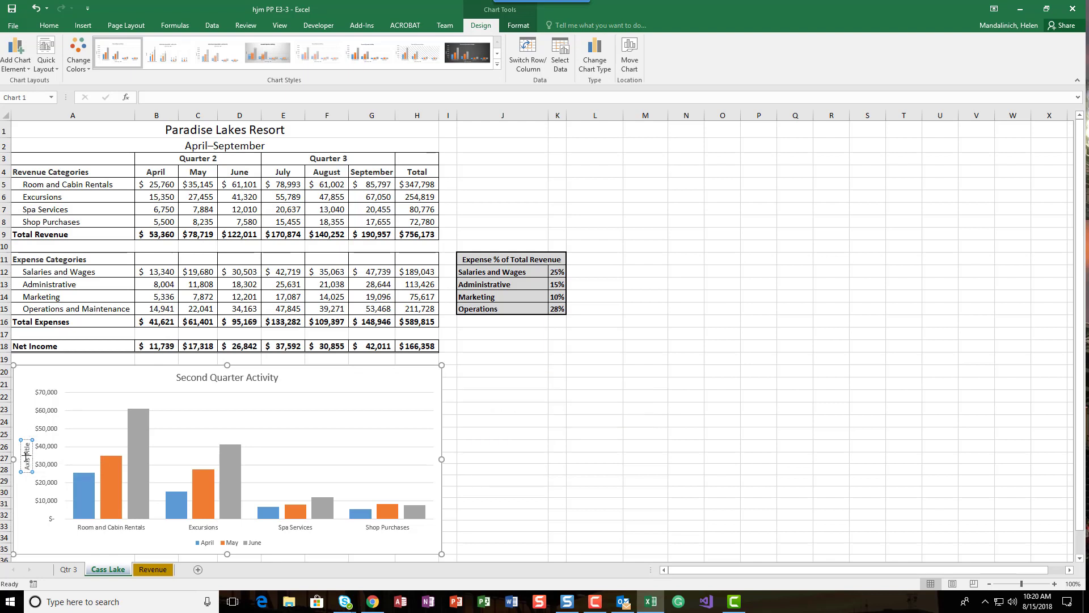
pyautogui.tripleClick(25, 453)
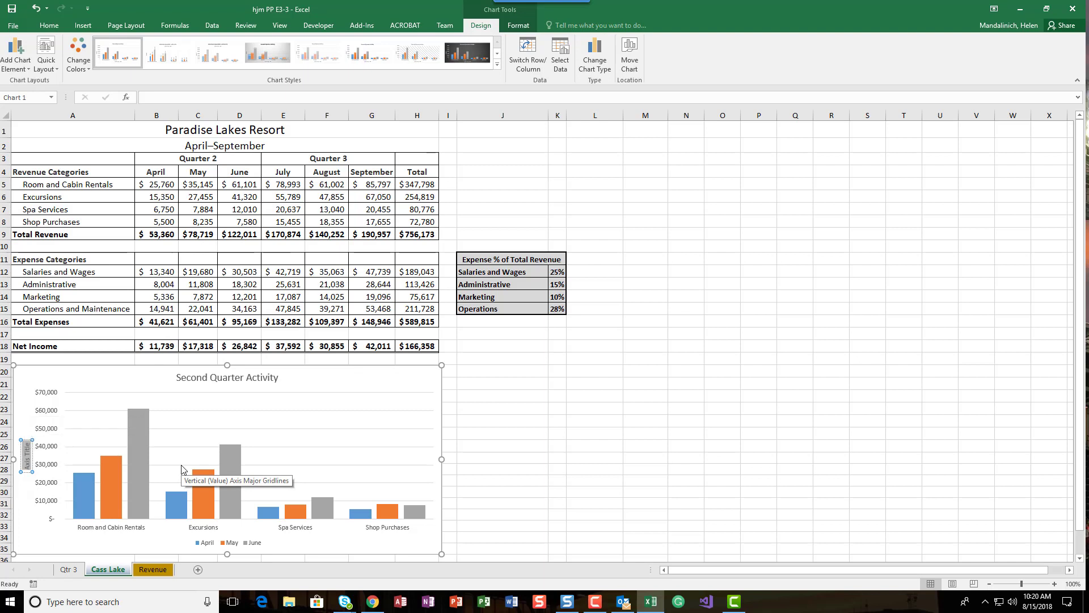
pyautogui.write('Revenue')
pyautogui.click(347, 389)
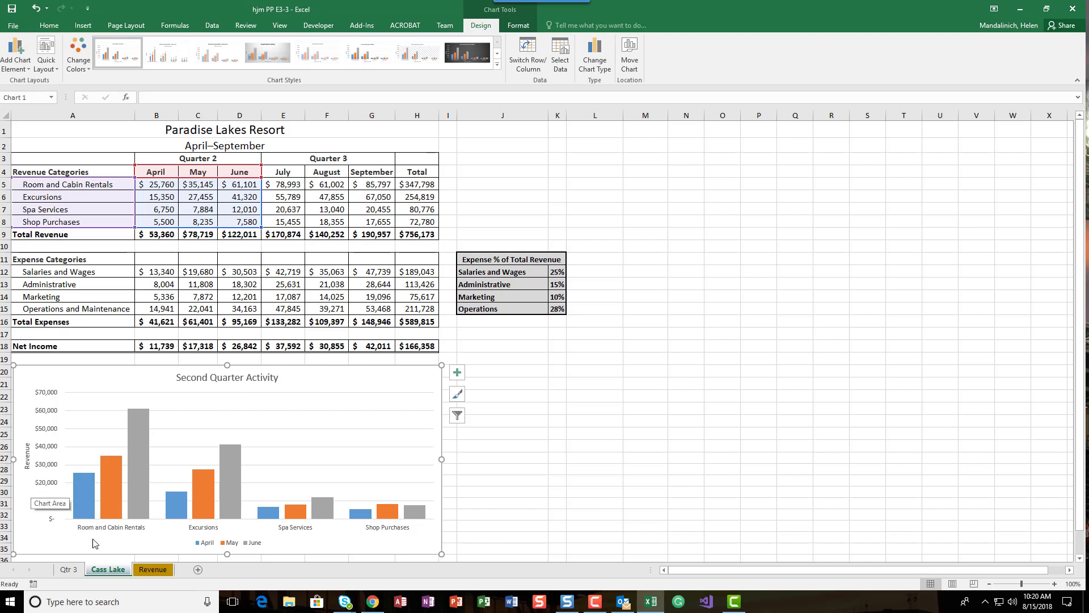
# Step: Change the Qtr 3 chart to the recommended Clustered Column type that groups the revenue categories by month
pyautogui.click(70, 570)
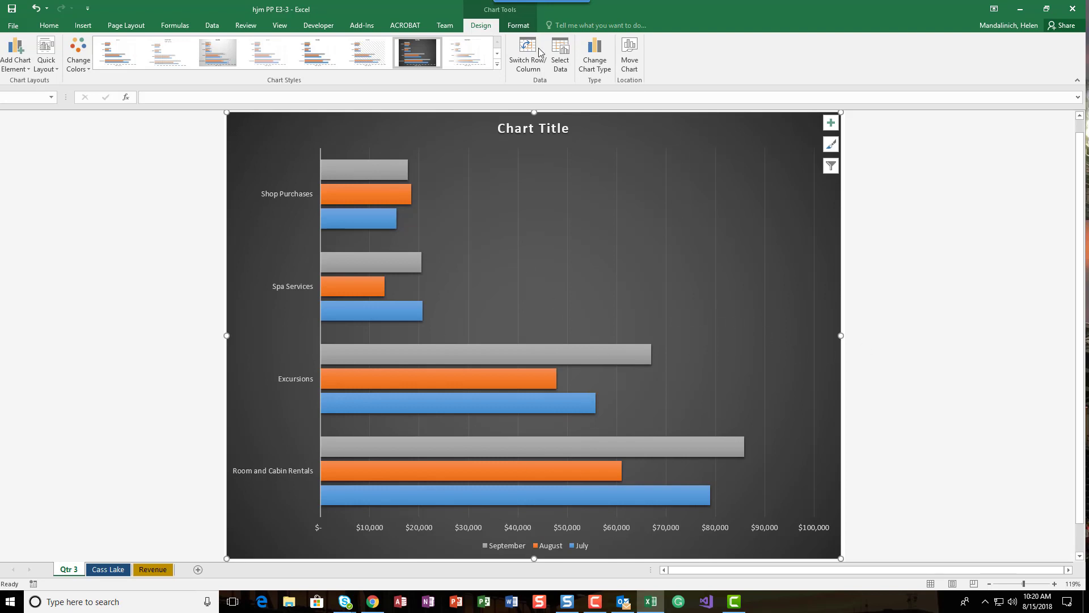
pyautogui.click(602, 62)
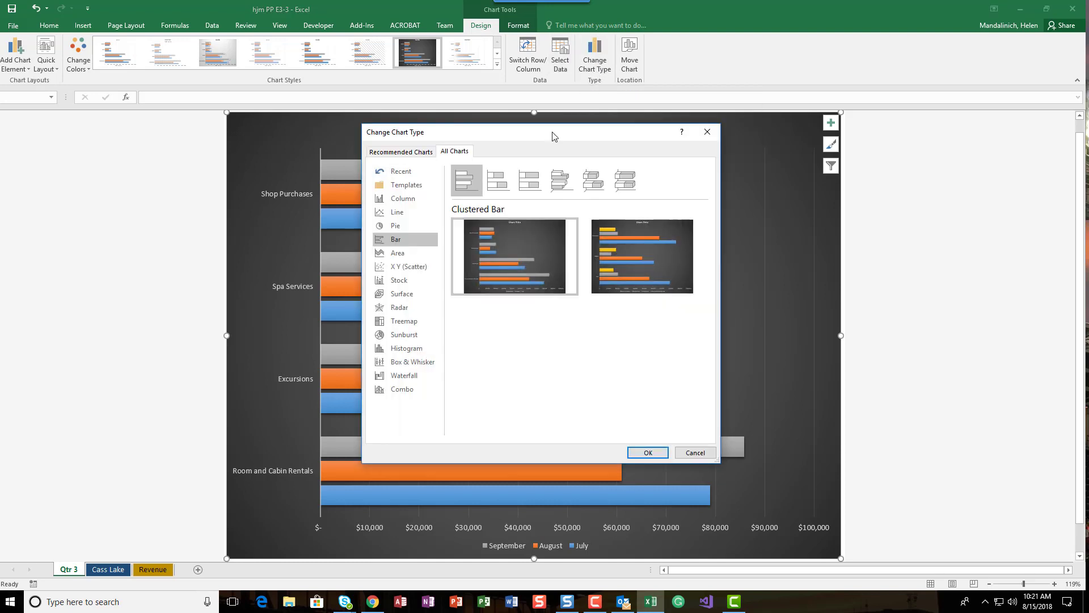
pyautogui.click(405, 152)
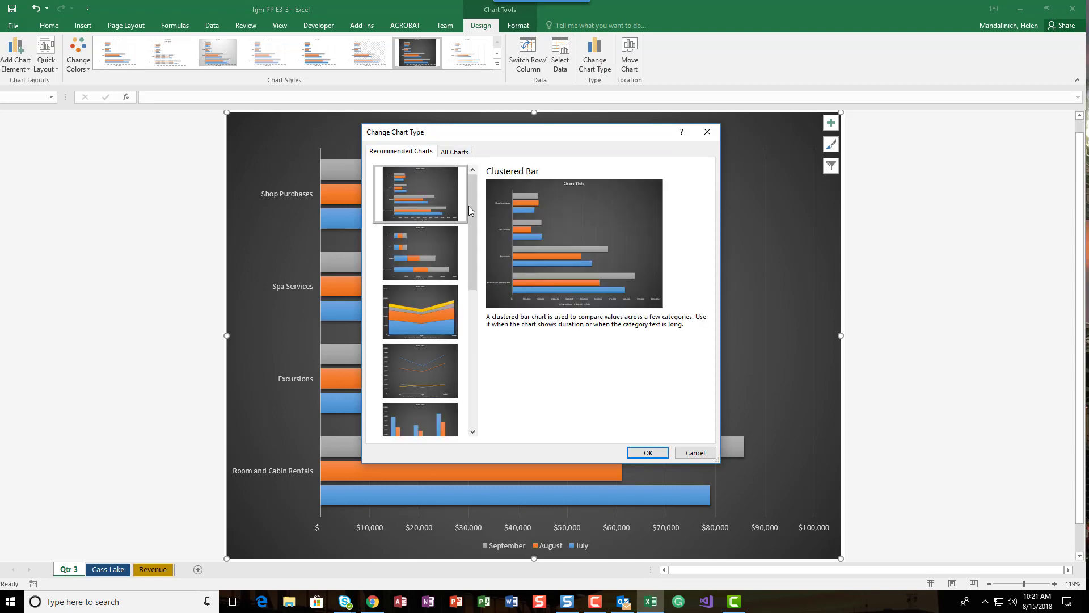
pyautogui.moveTo(471, 206); pyautogui.dragTo(472, 266)
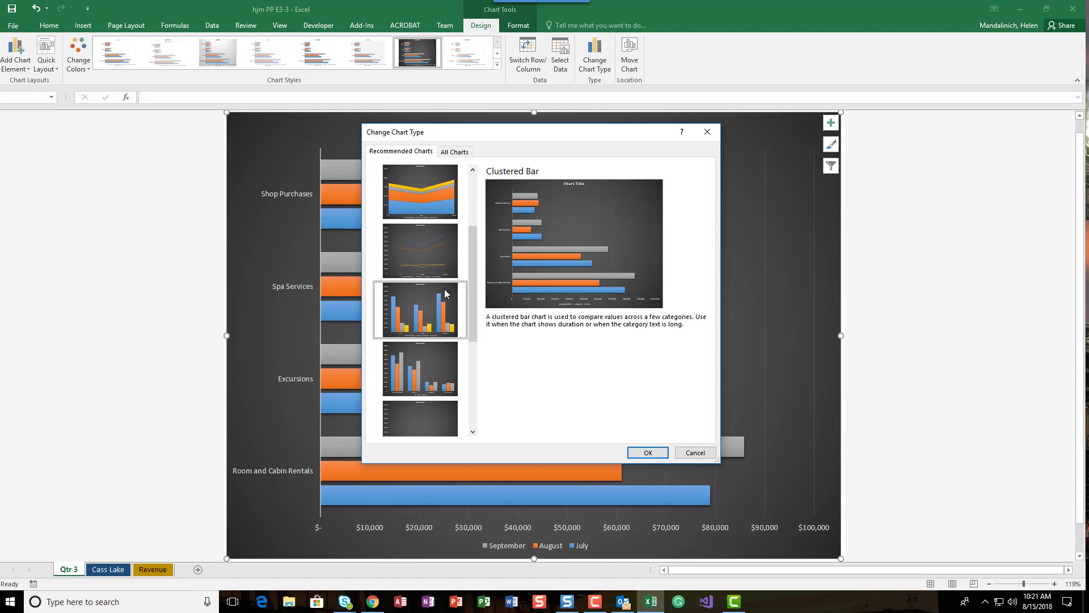
pyautogui.click(422, 309)
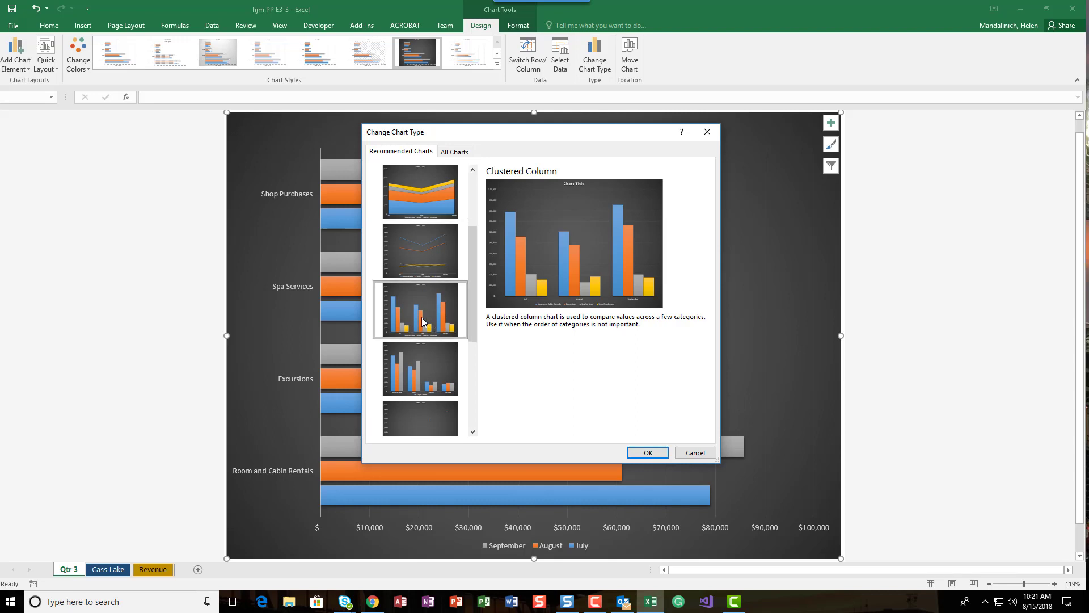
pyautogui.click(647, 453)
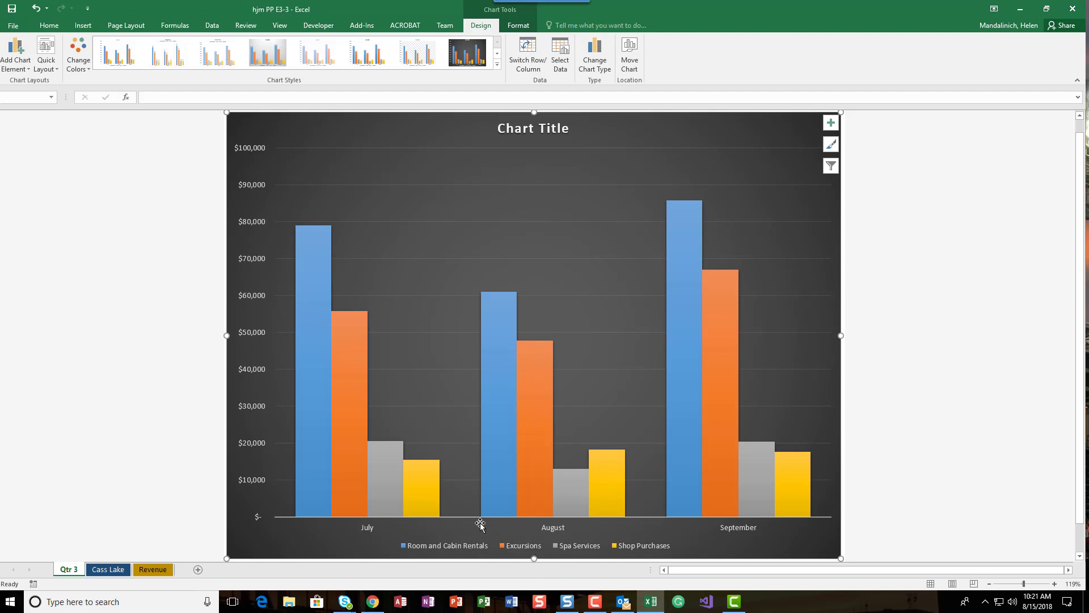
# Step: Filter the Excursions series out of the Qtr 3 chart, restoring it once for comparison before hiding it again
pyautogui.click(832, 165)
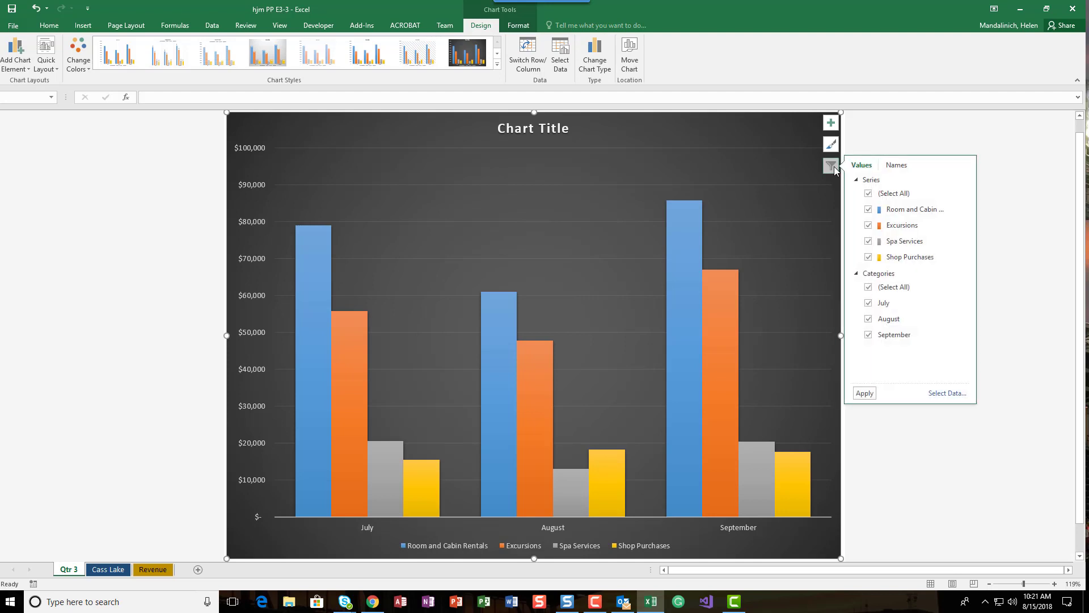
pyautogui.click(869, 226)
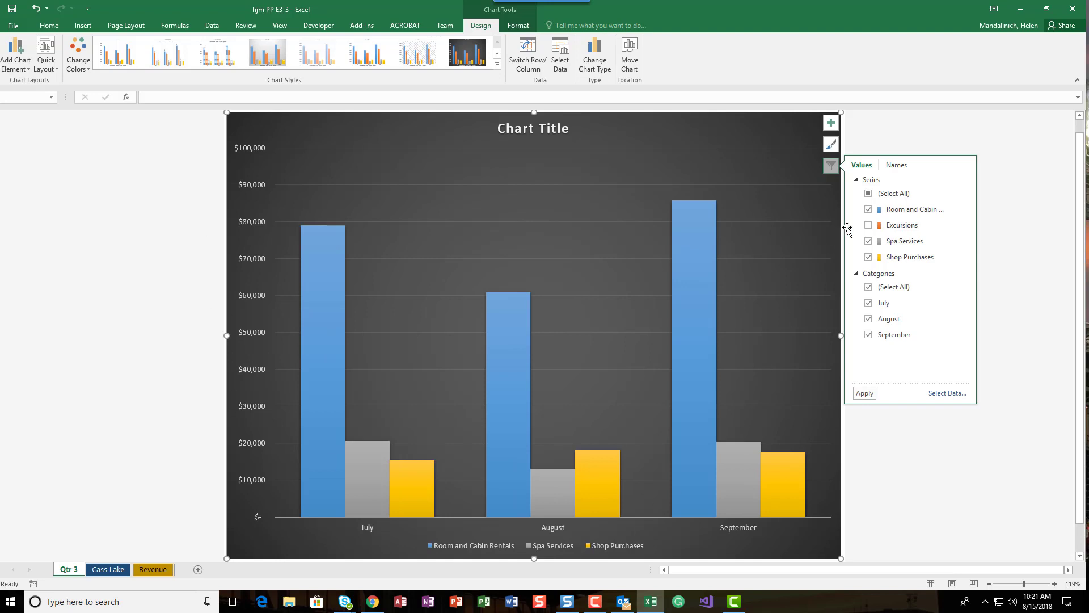
pyautogui.click(868, 226)
pyautogui.click(865, 393)
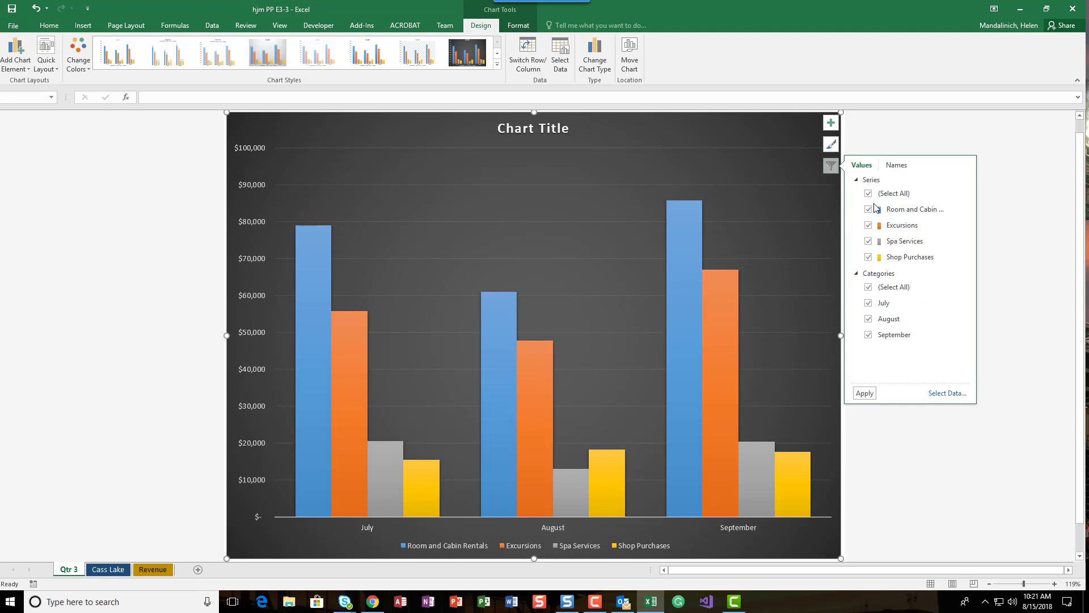
pyautogui.click(869, 226)
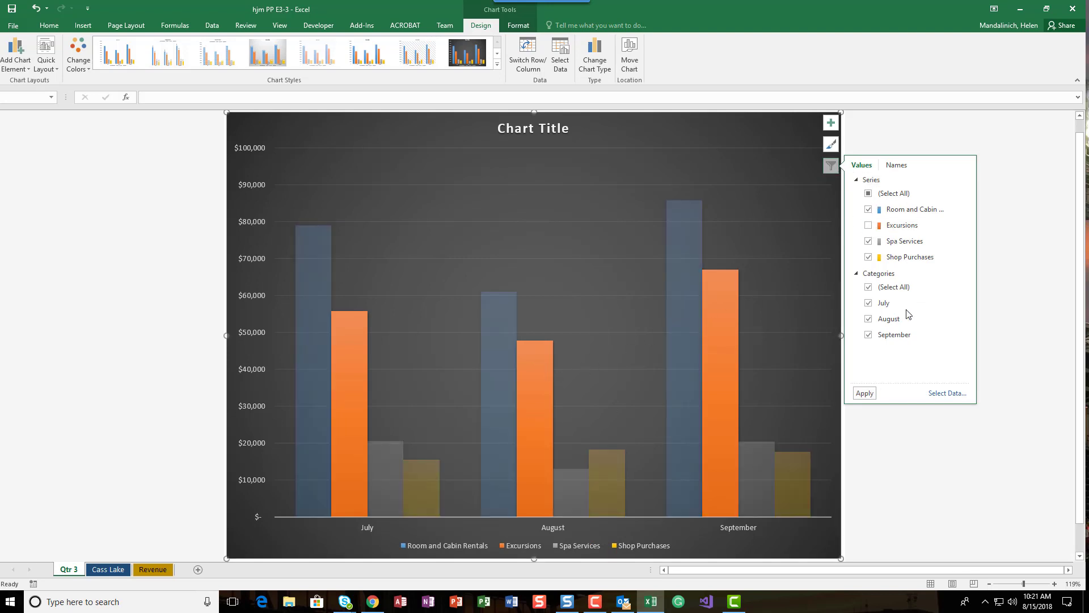
pyautogui.click(865, 394)
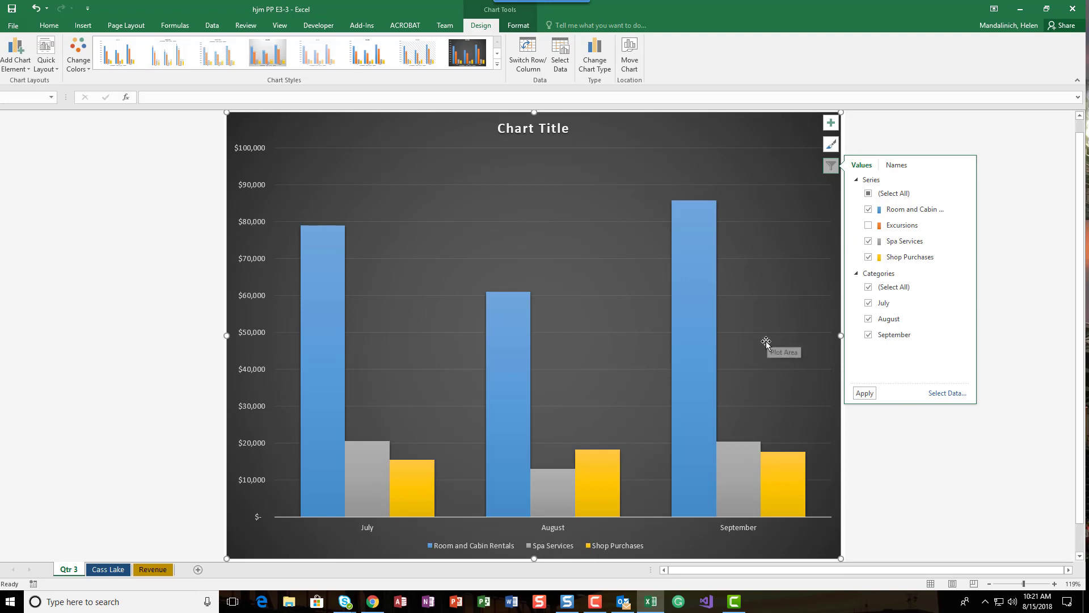
# Step: Return to the Cass Lake sheet and save the workbook
pyautogui.click(98, 567)
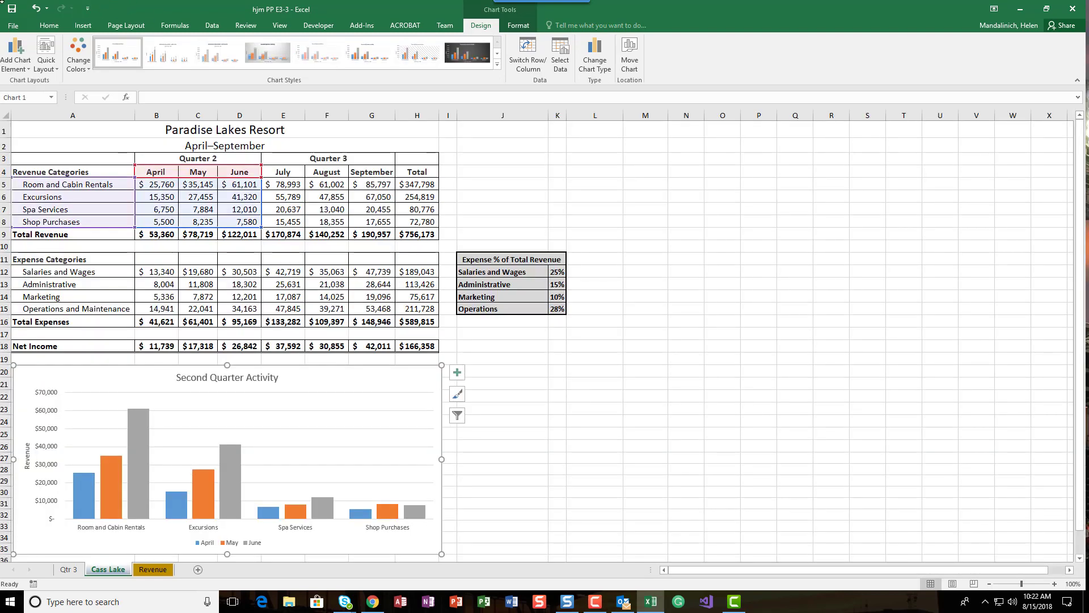
pyautogui.click(11, 8)
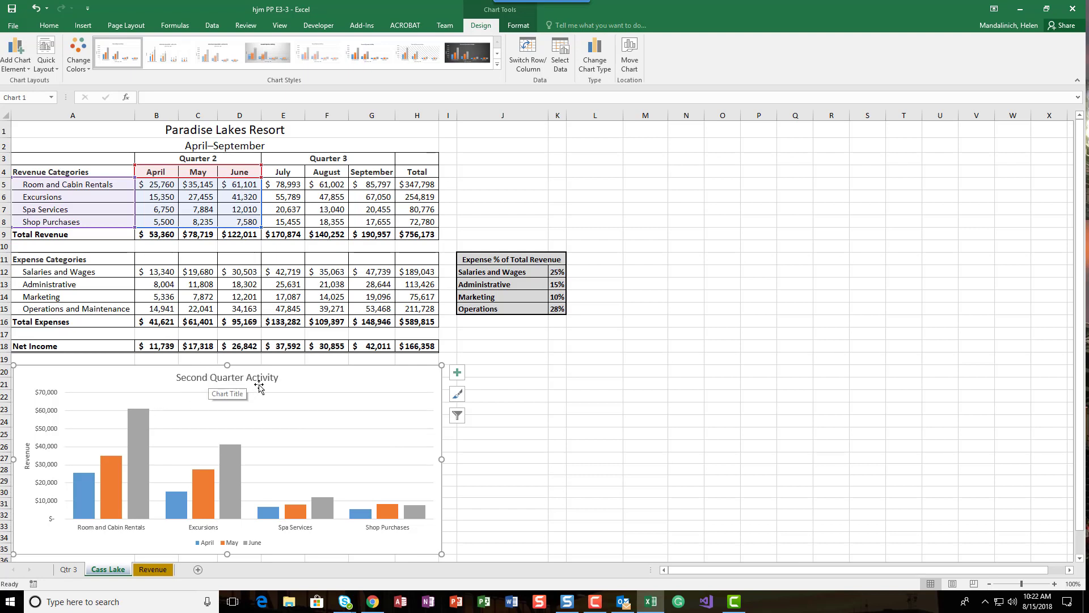
# Step: Show the available elements for the Cass Lake chart and the workbook's list of defined names
pyautogui.click(457, 373)
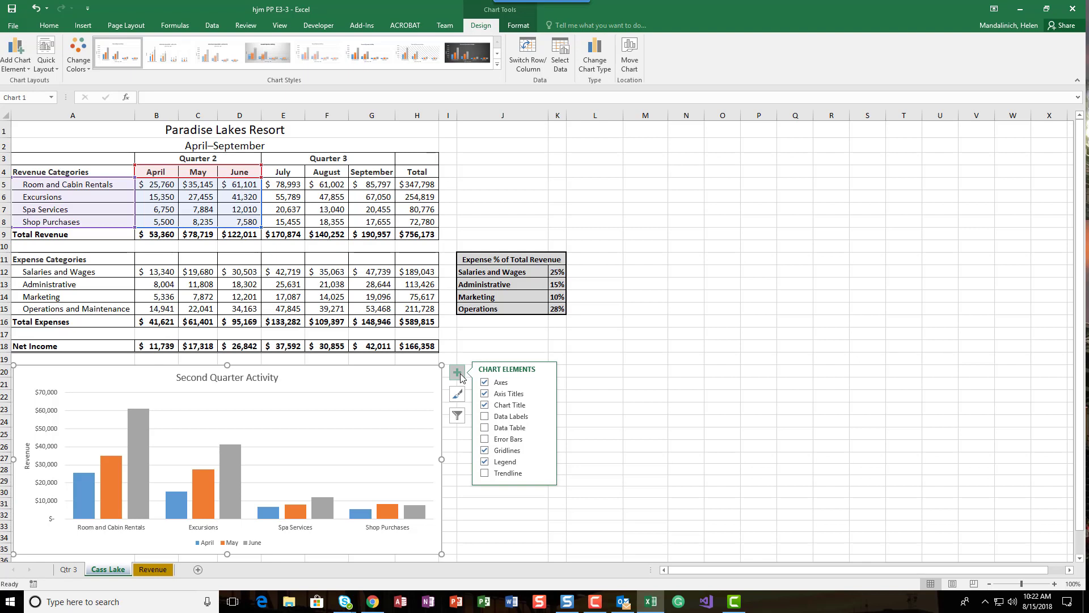
pyautogui.click(51, 97)
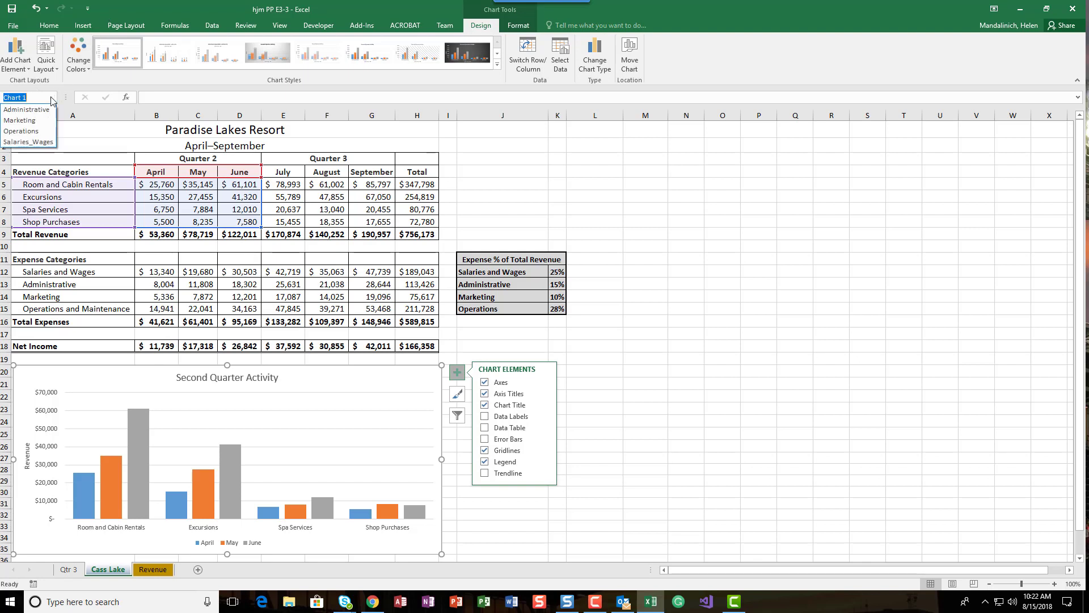
pyautogui.click(64, 98)
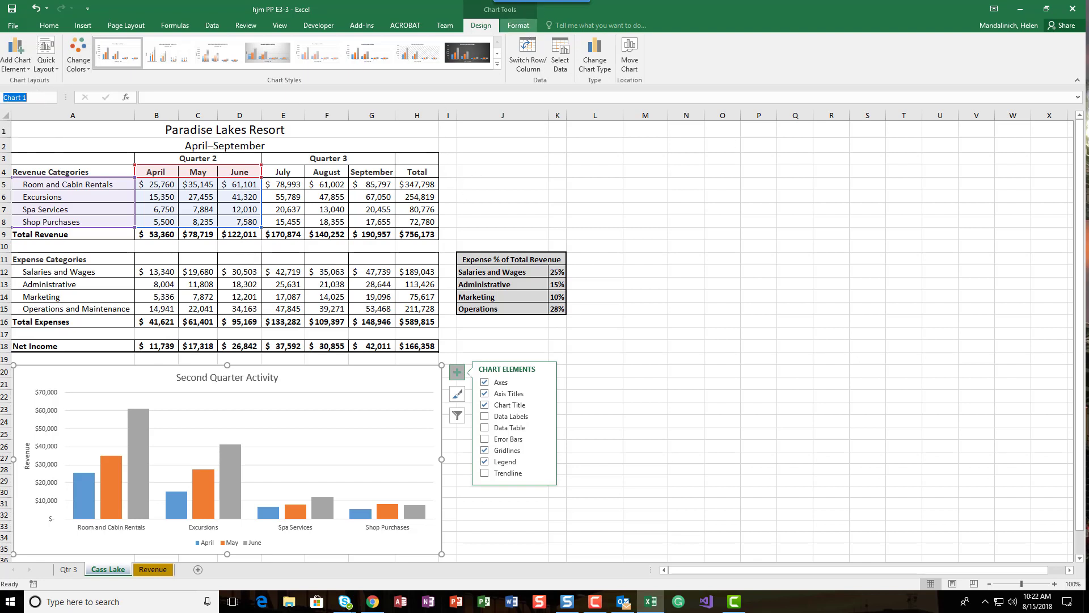
pyautogui.click(595, 601)
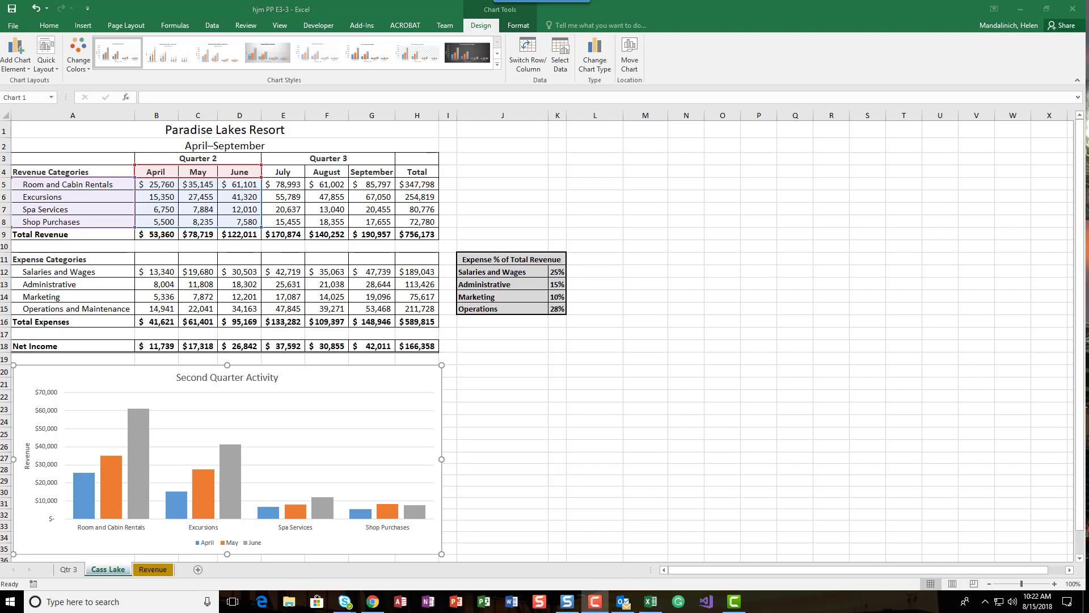
pyautogui.click(530, 27)
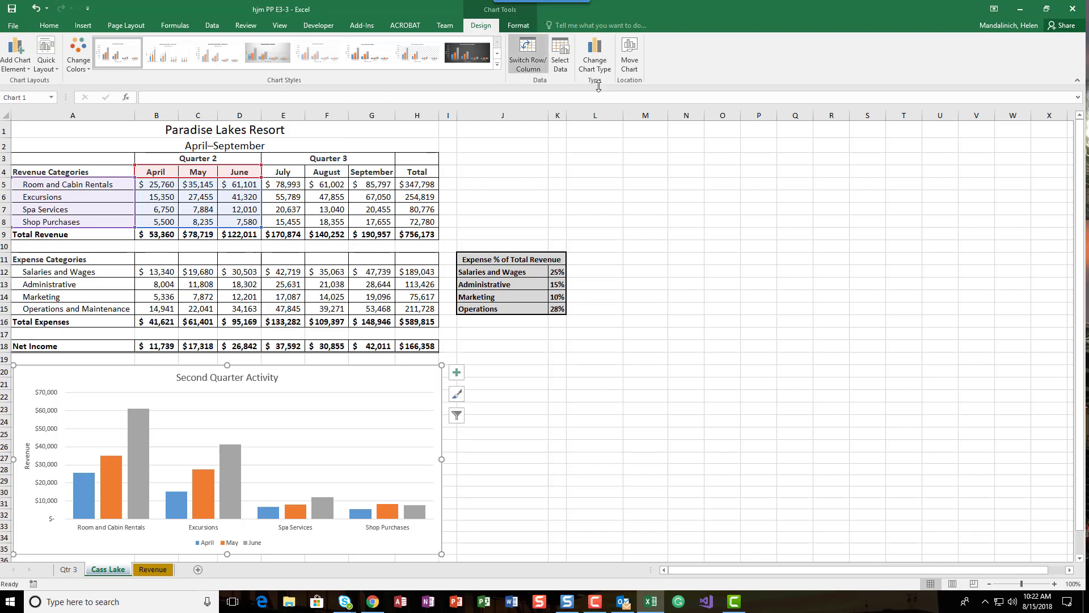
# Step: Apply the Subtle Effect - Gold, Accent 4 shape style to the plot area of the Second Quarter Activity chart
pyautogui.click(525, 26)
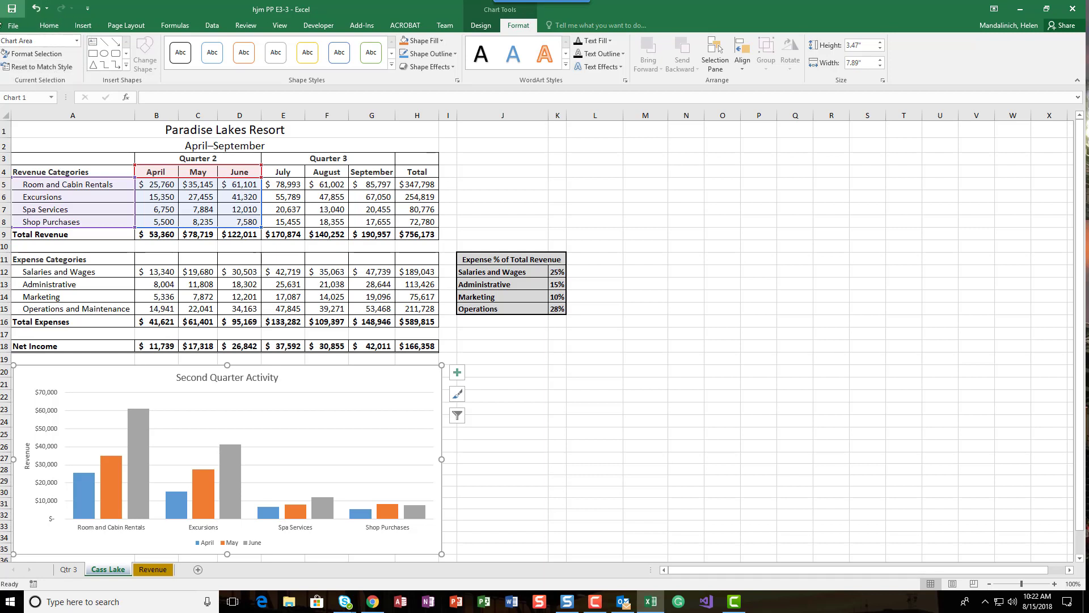
pyautogui.click(280, 376)
pyautogui.click(328, 406)
pyautogui.click(62, 426)
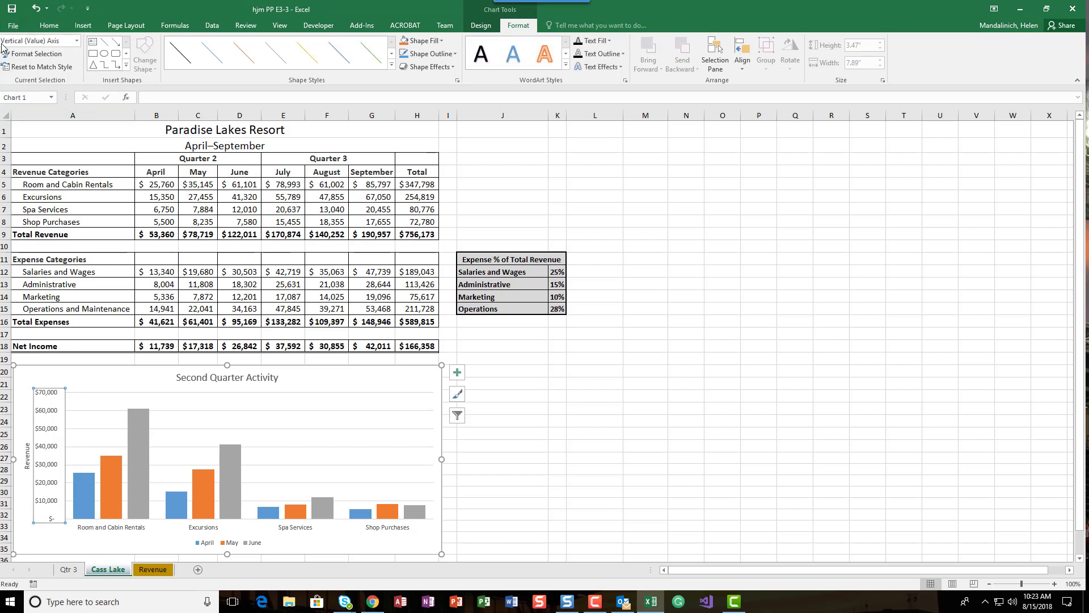
pyautogui.click(76, 42)
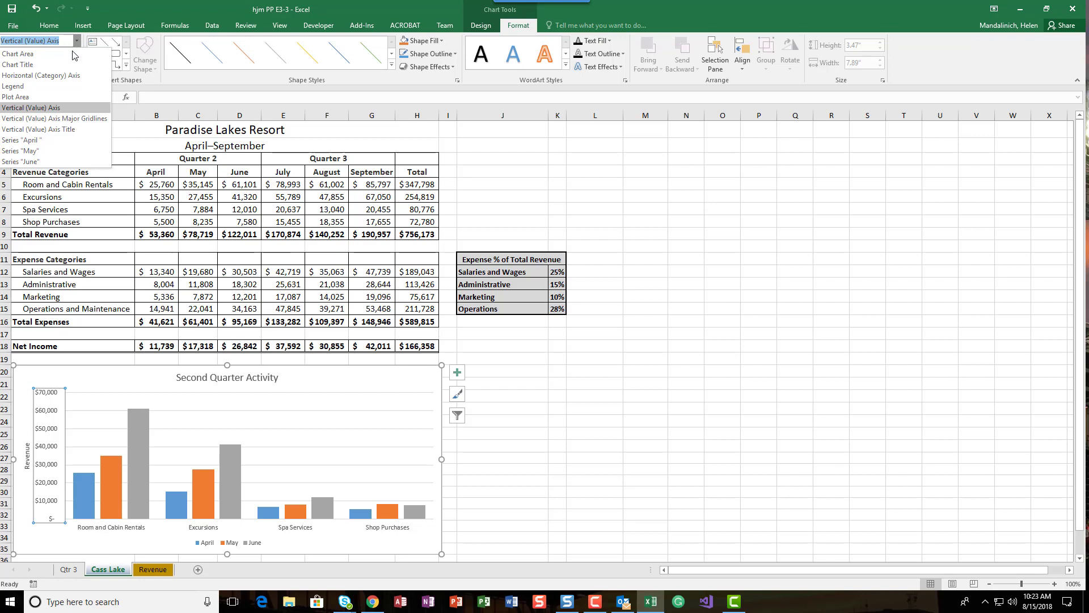
pyautogui.click(49, 96)
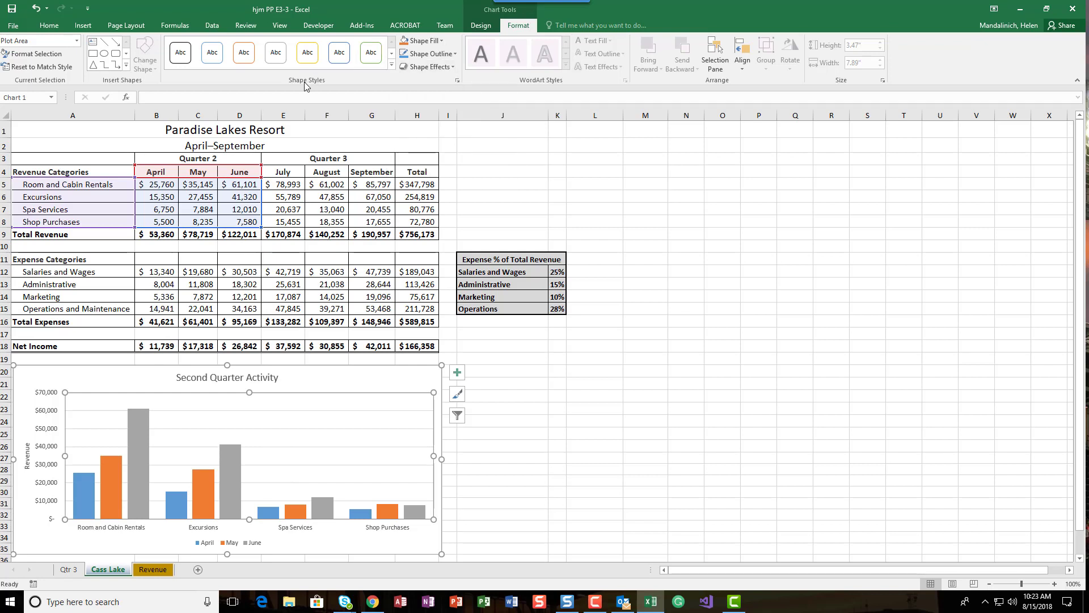
pyautogui.click(392, 66)
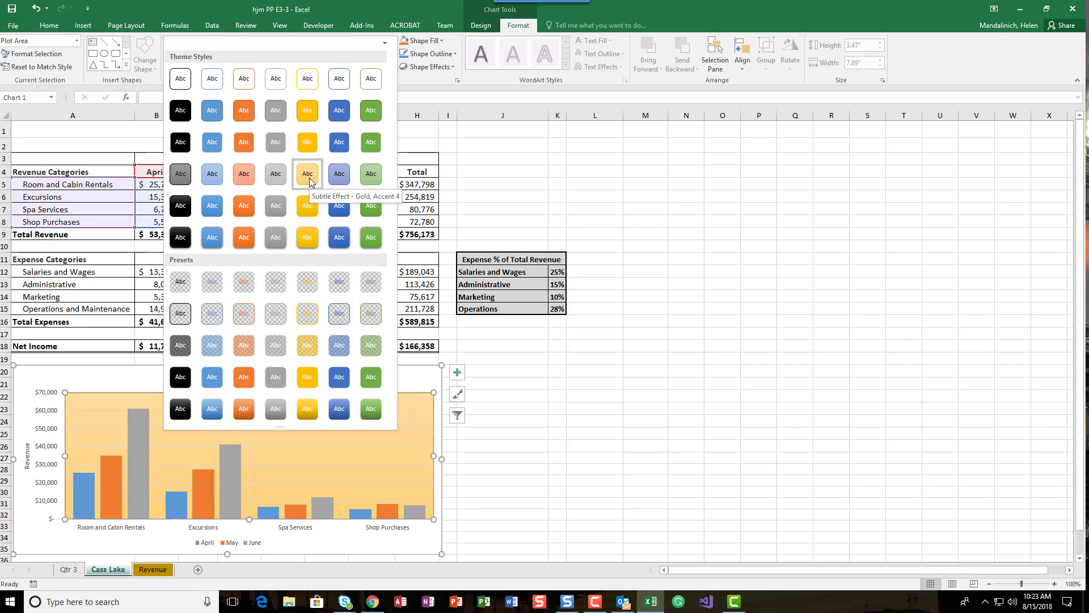
pyautogui.click(309, 181)
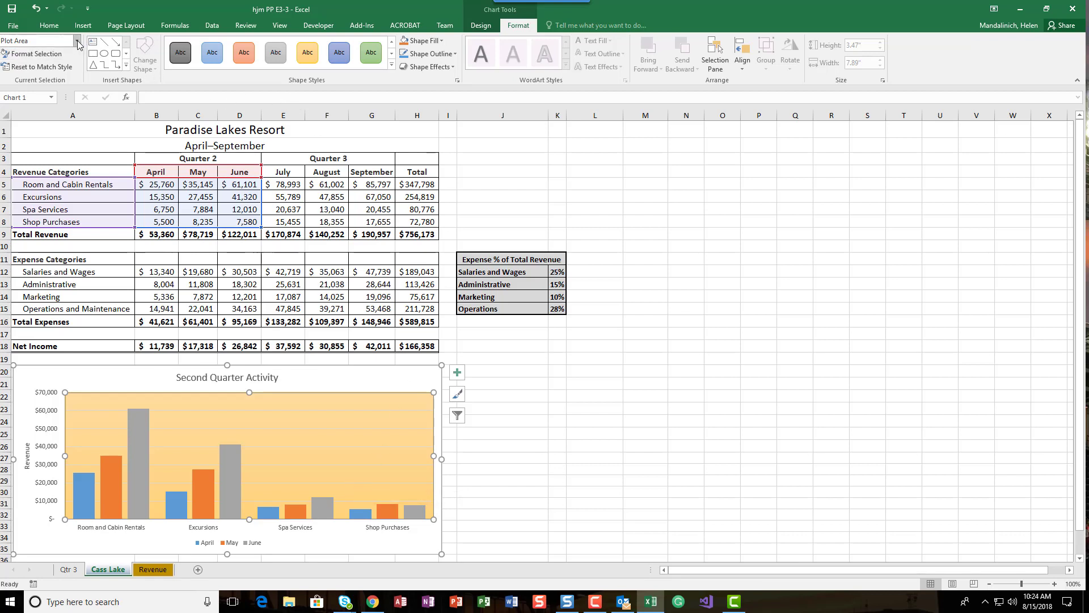
# Step: Give the plot area of the Second Quarter Activity chart a black outline
pyautogui.click(457, 54)
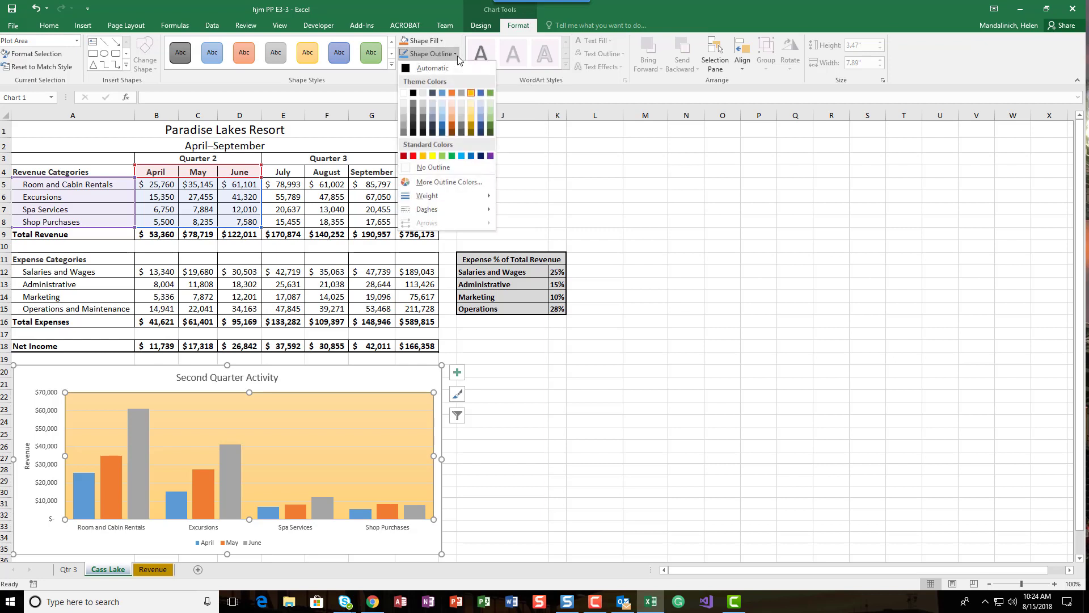
pyautogui.click(413, 93)
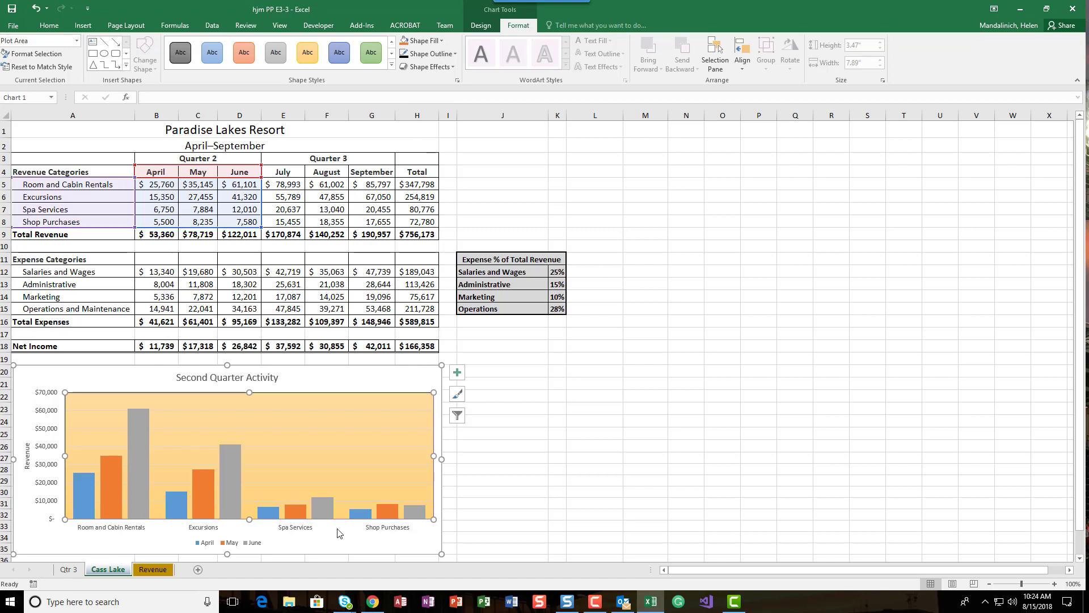
pyautogui.click(360, 381)
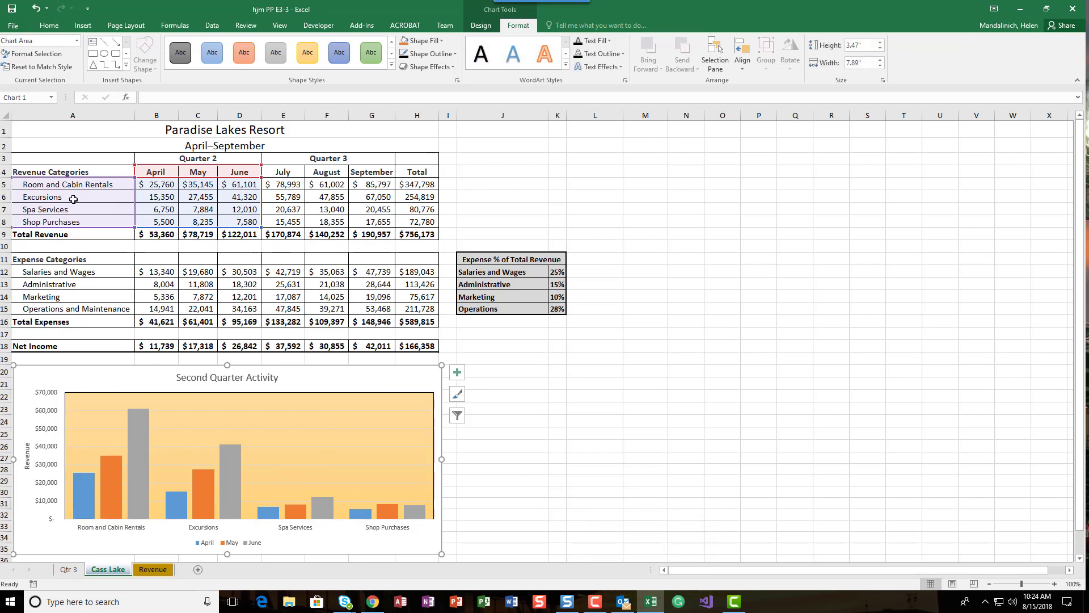
# Step: Set the outline colour of the vertical axis major gridlines to black in the Second Quarter Activity chart
pyautogui.click(78, 41)
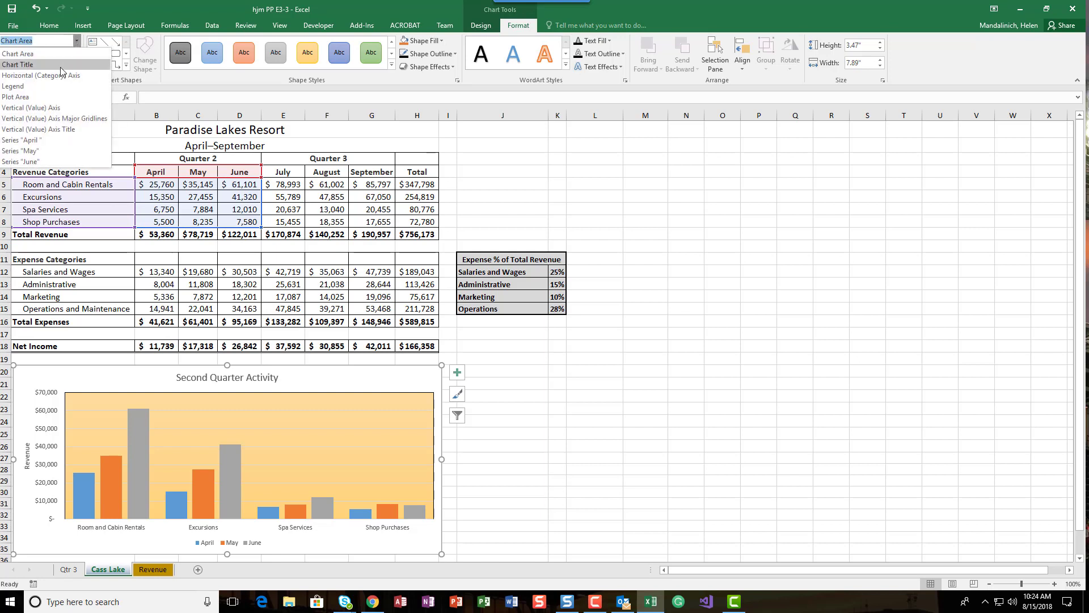
pyautogui.click(65, 119)
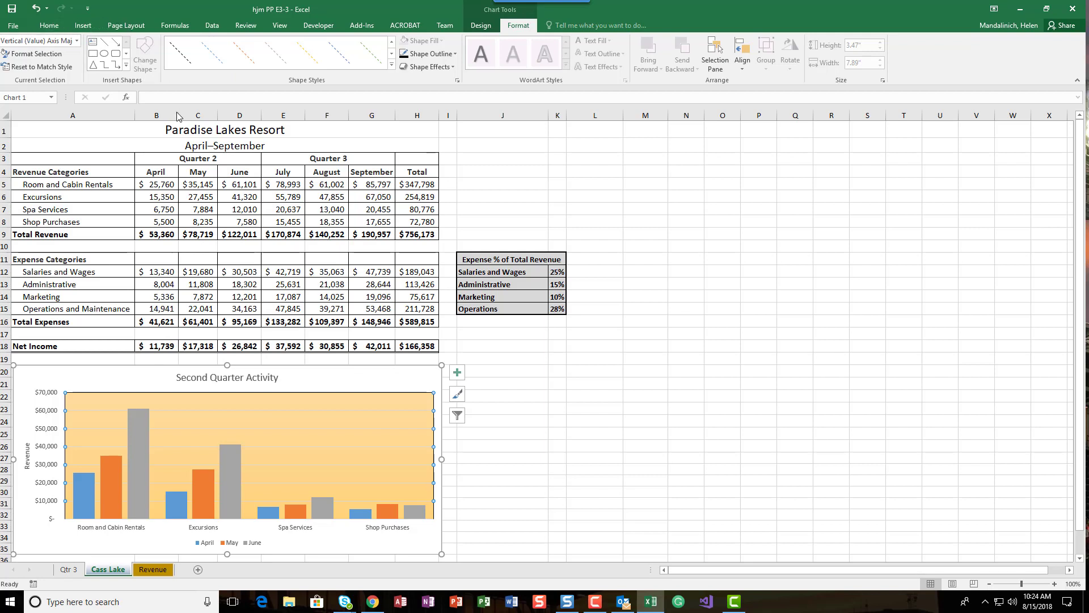
pyautogui.click(454, 54)
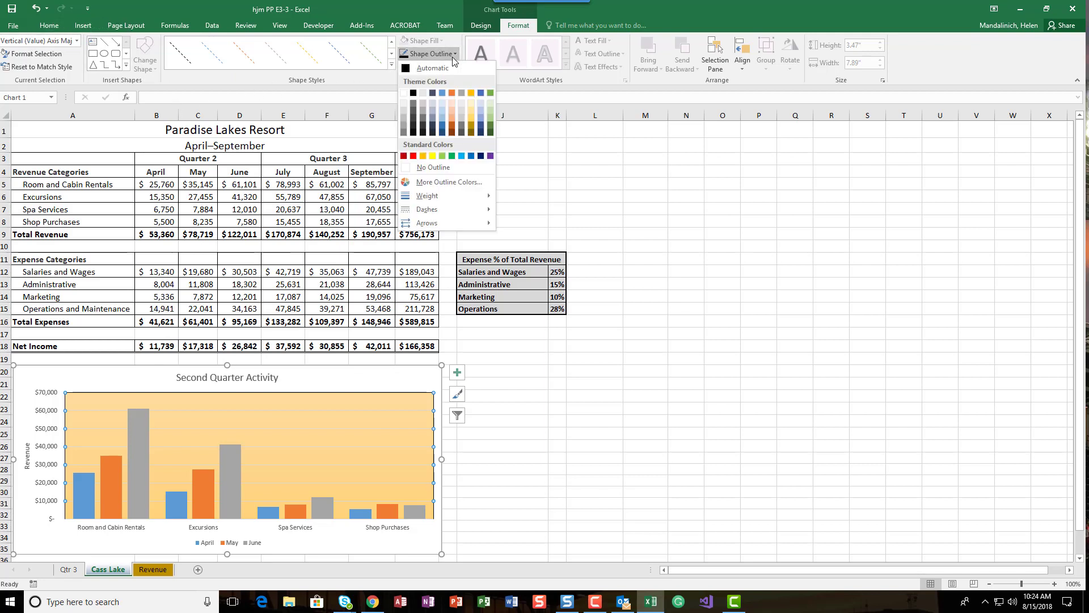
pyautogui.click(416, 95)
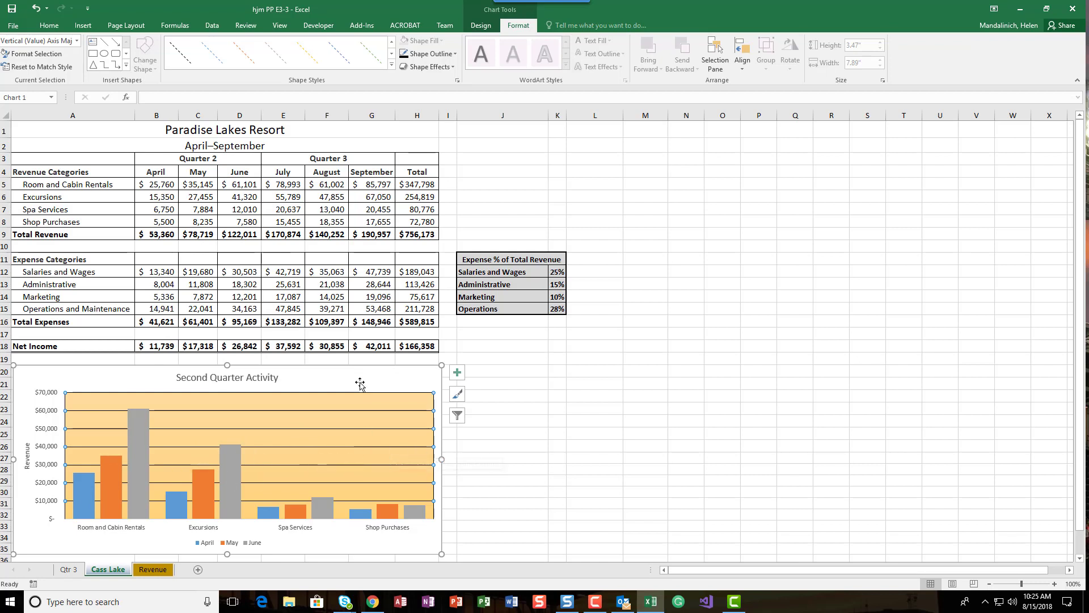
# Step: Give the chart area of the Second Quarter Activity chart a black outline and deselect the chart
pyautogui.click(77, 42)
pyautogui.click(71, 56)
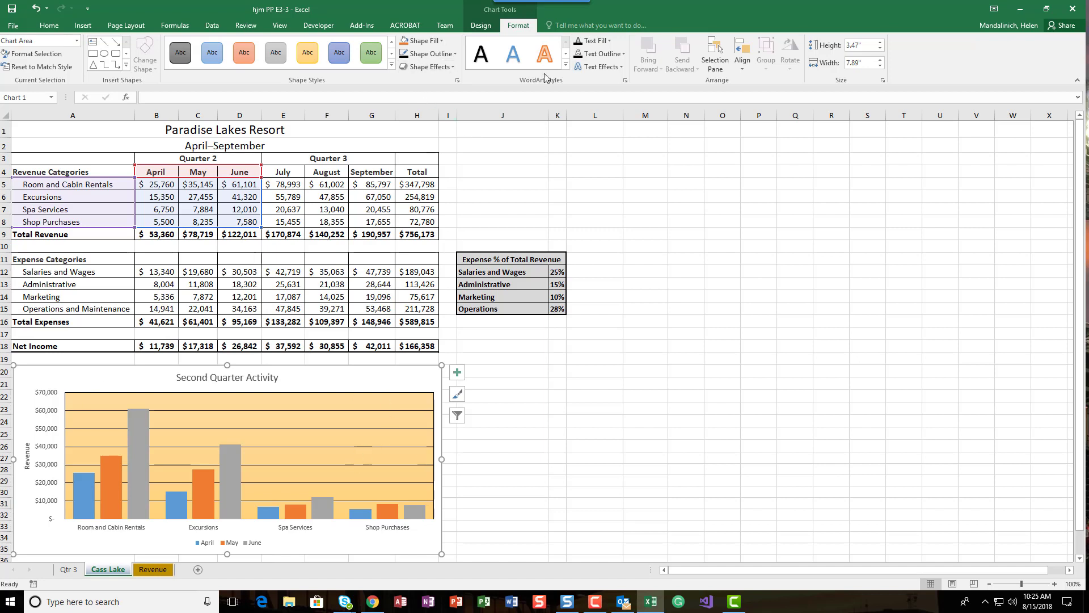
pyautogui.click(456, 53)
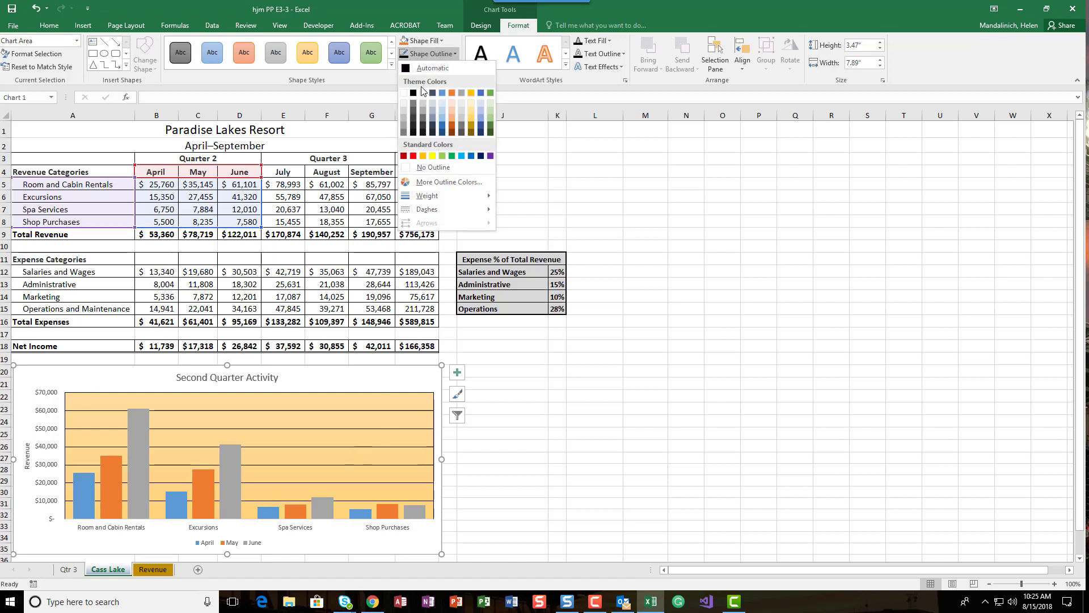
pyautogui.click(416, 96)
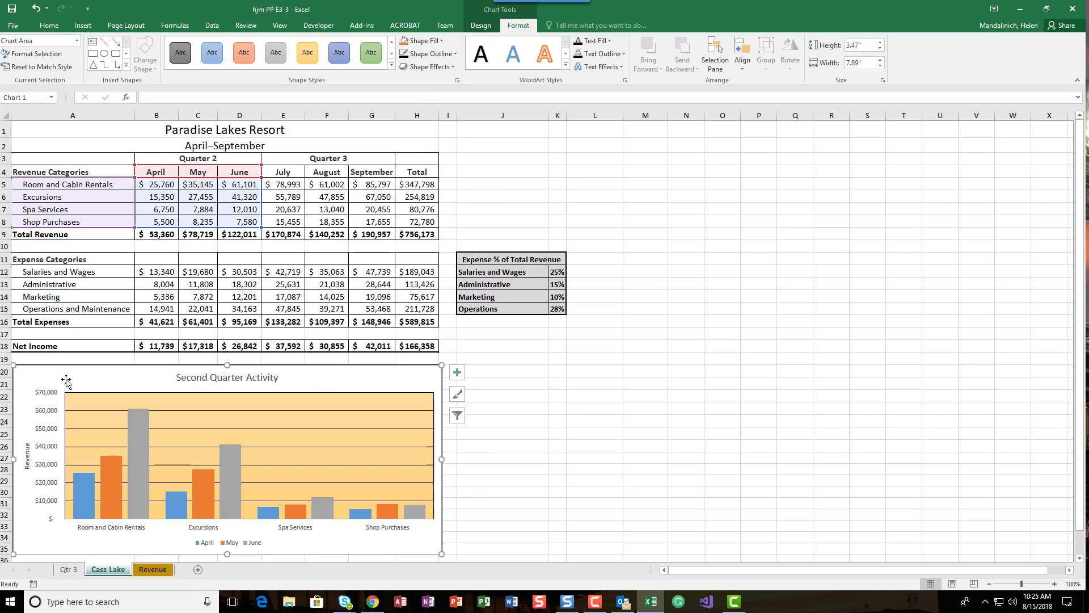
pyautogui.click(540, 443)
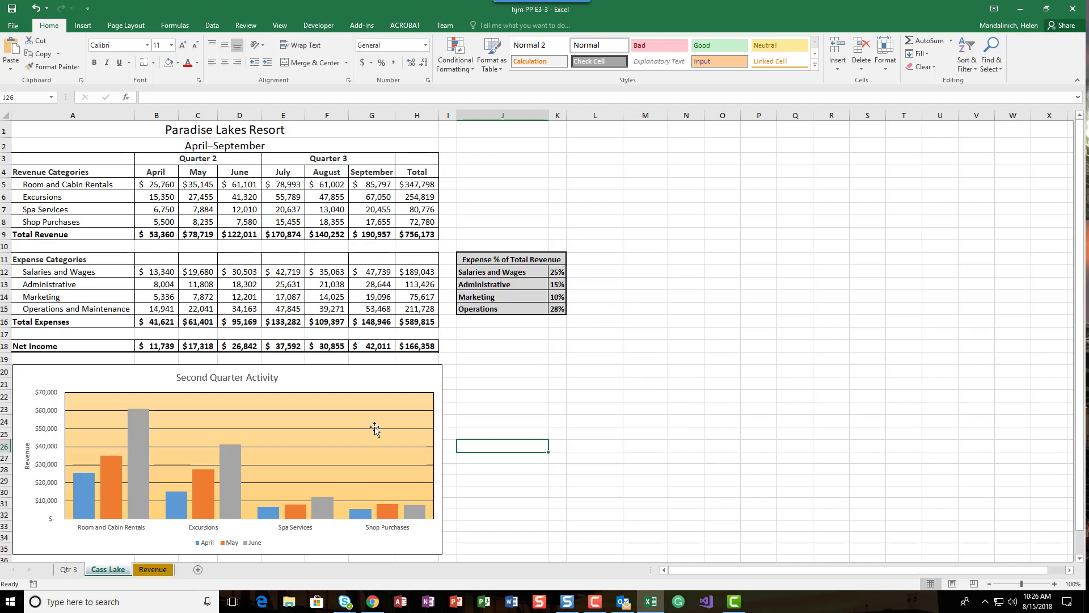
# Step: Switch to the Qtr 3 chart sheet
pyautogui.moveTo(241, 477)
pyautogui.moveTo(137, 430)
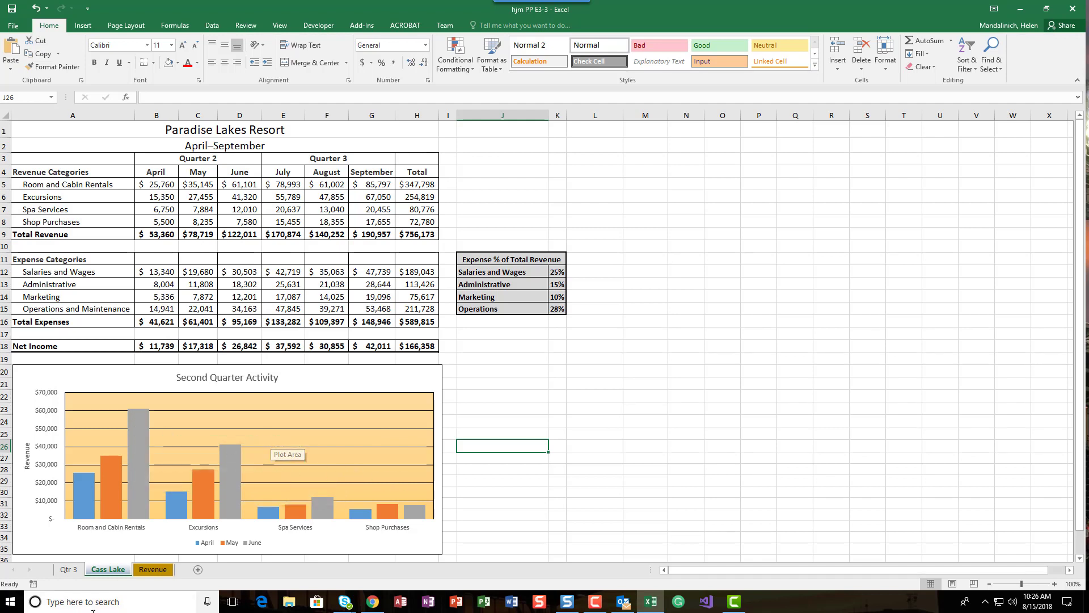
pyautogui.click(69, 569)
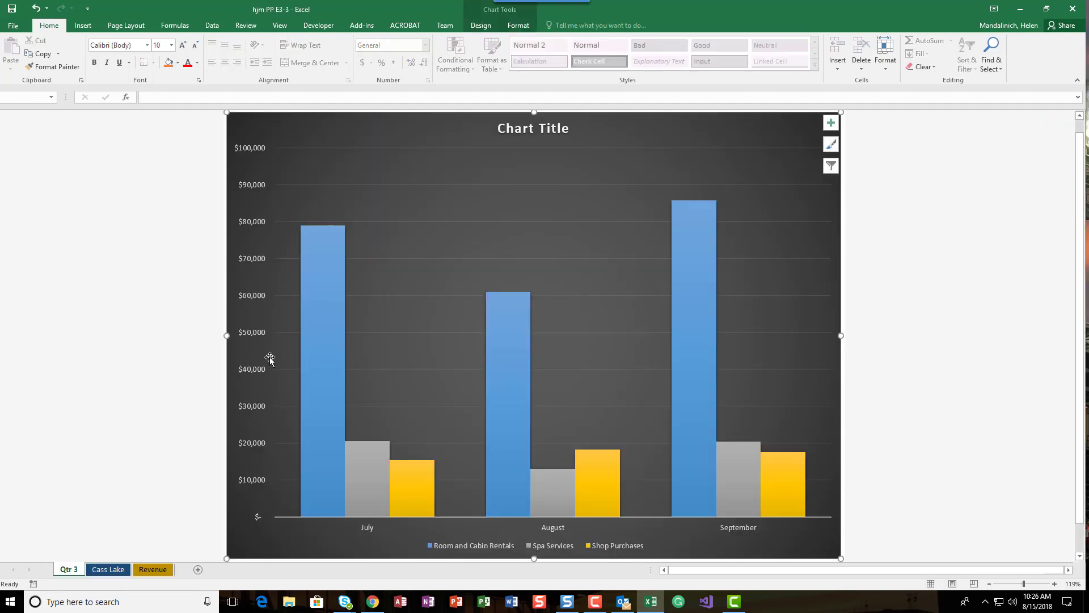
pyautogui.click(323, 309)
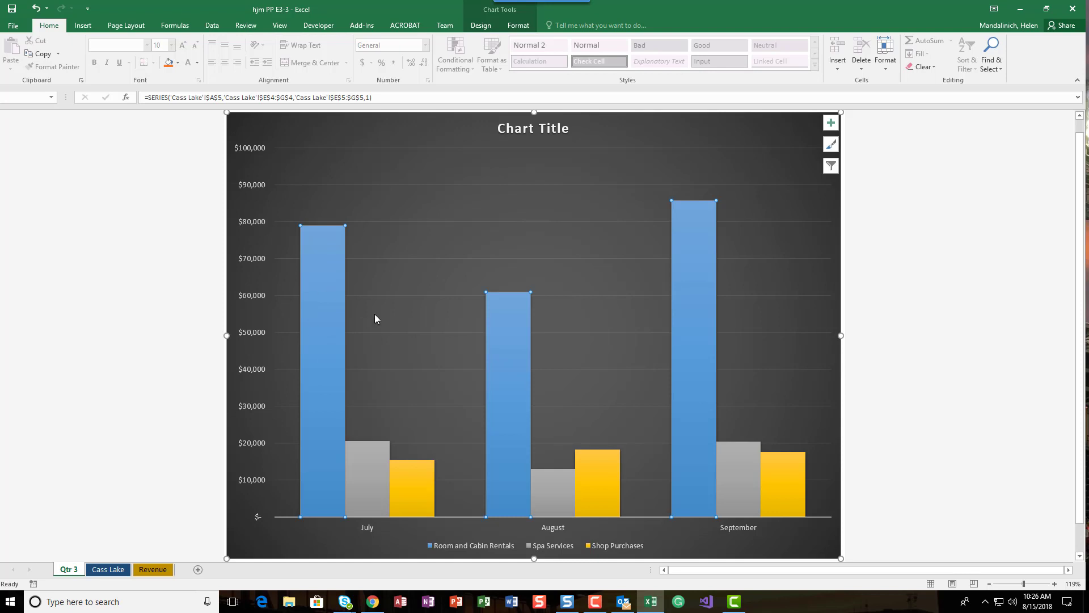
pyautogui.click(330, 406)
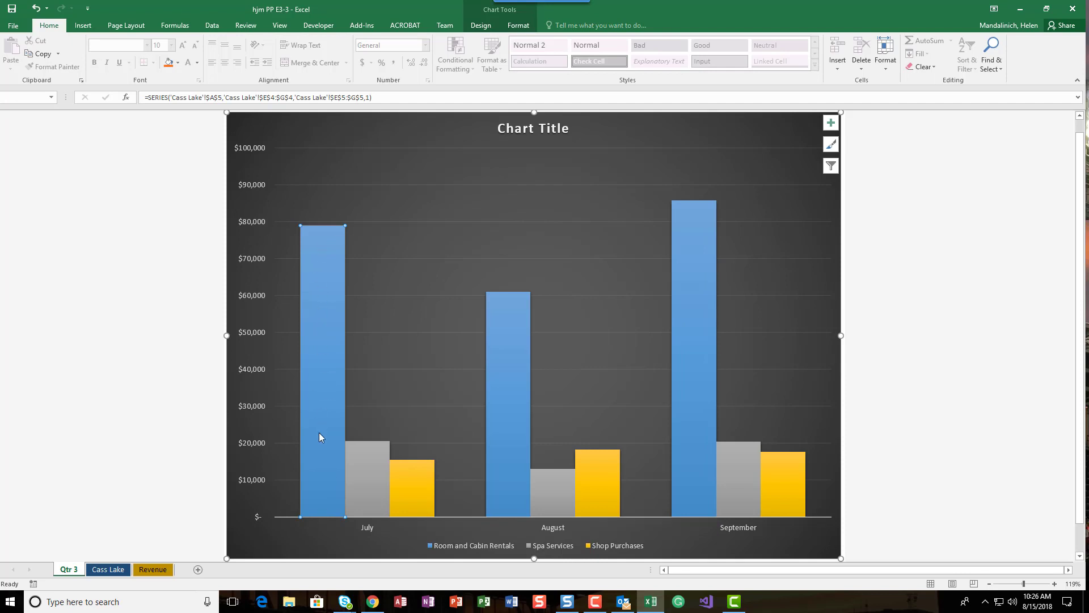
pyautogui.click(332, 544)
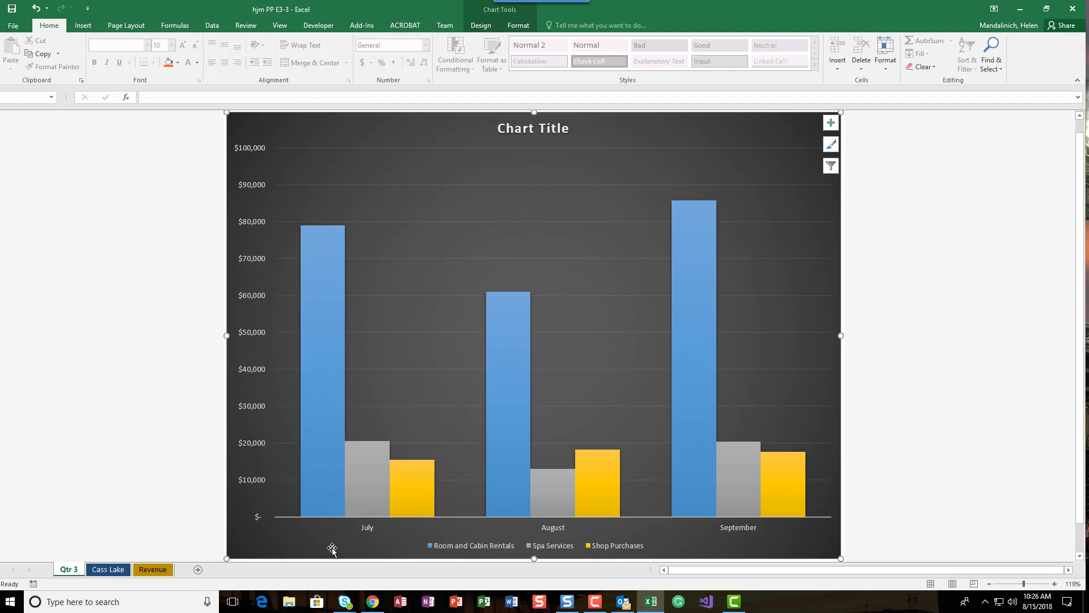
pyautogui.click(340, 344)
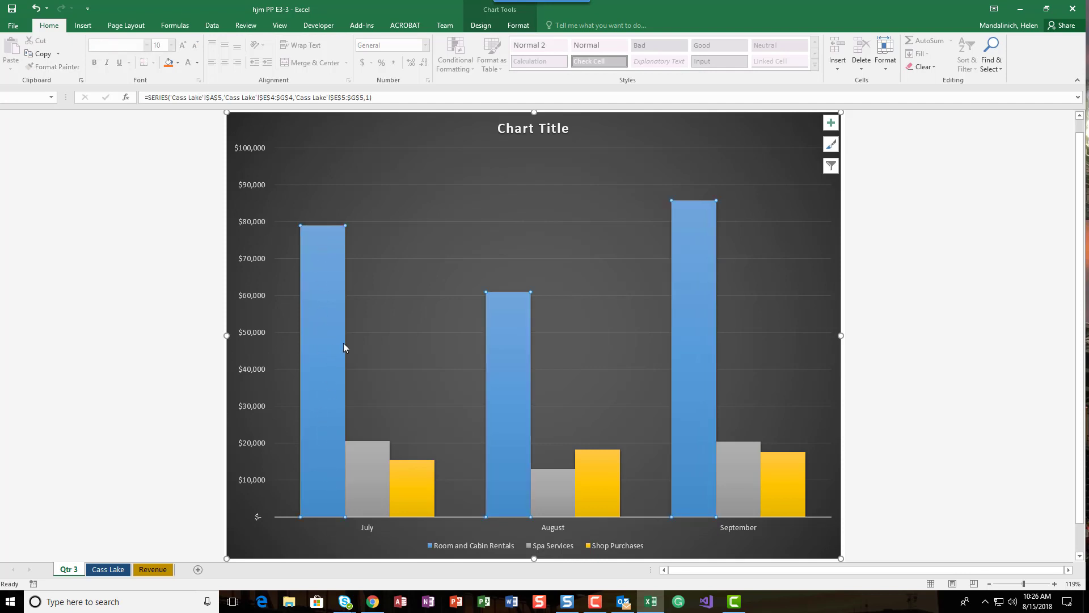
pyautogui.doubleClick(323, 420)
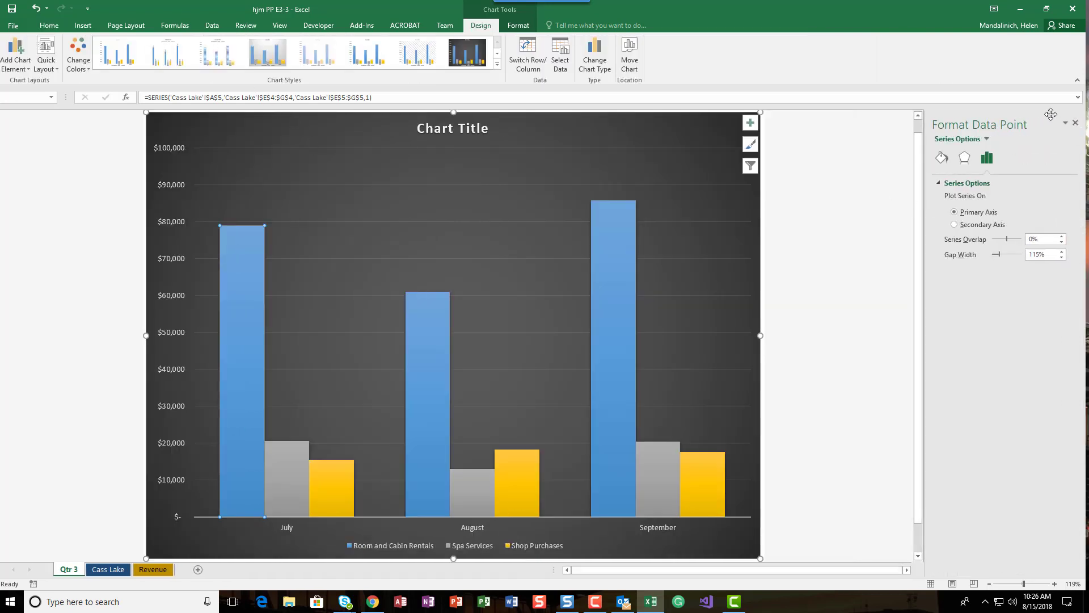
pyautogui.click(1075, 123)
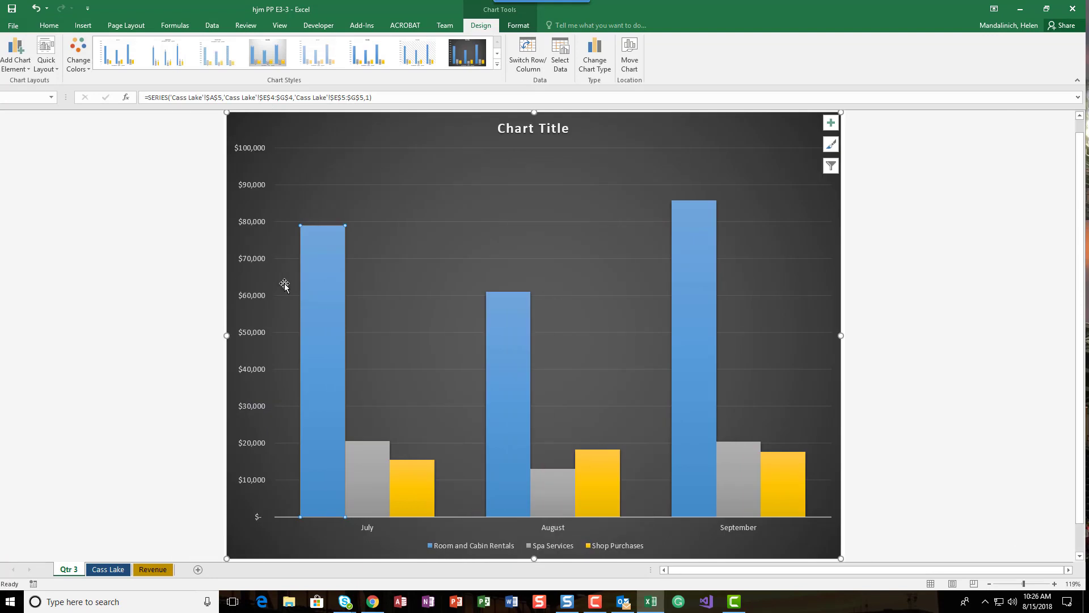
pyautogui.click(301, 287)
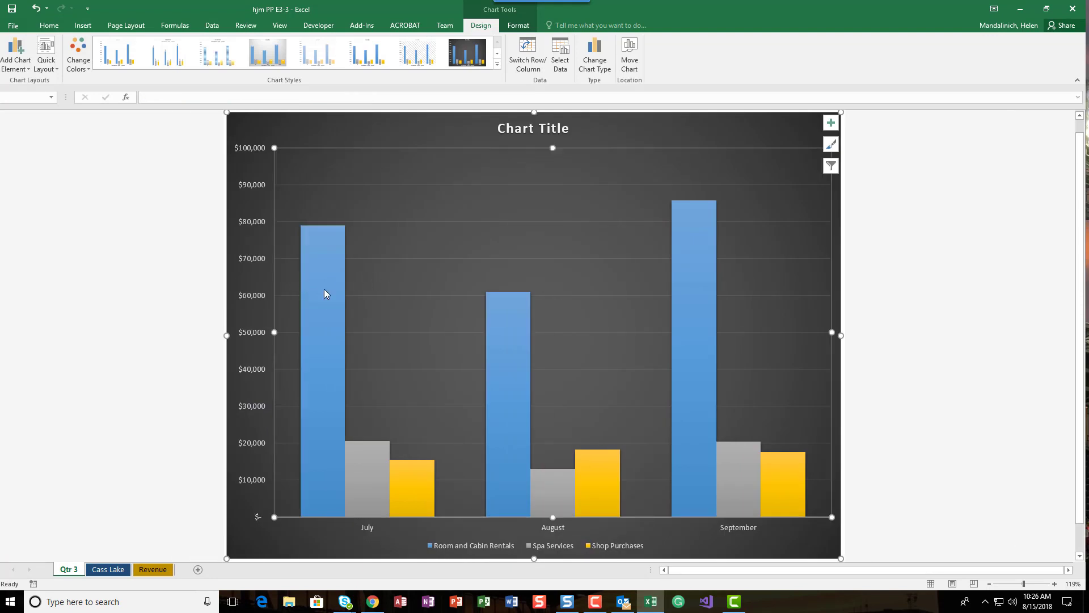
pyautogui.click(324, 292)
pyautogui.click(356, 295)
# Step: Change the fill of the Room and Cabin Rentals data series to a picture or texture fill
pyautogui.moveTo(316, 294)
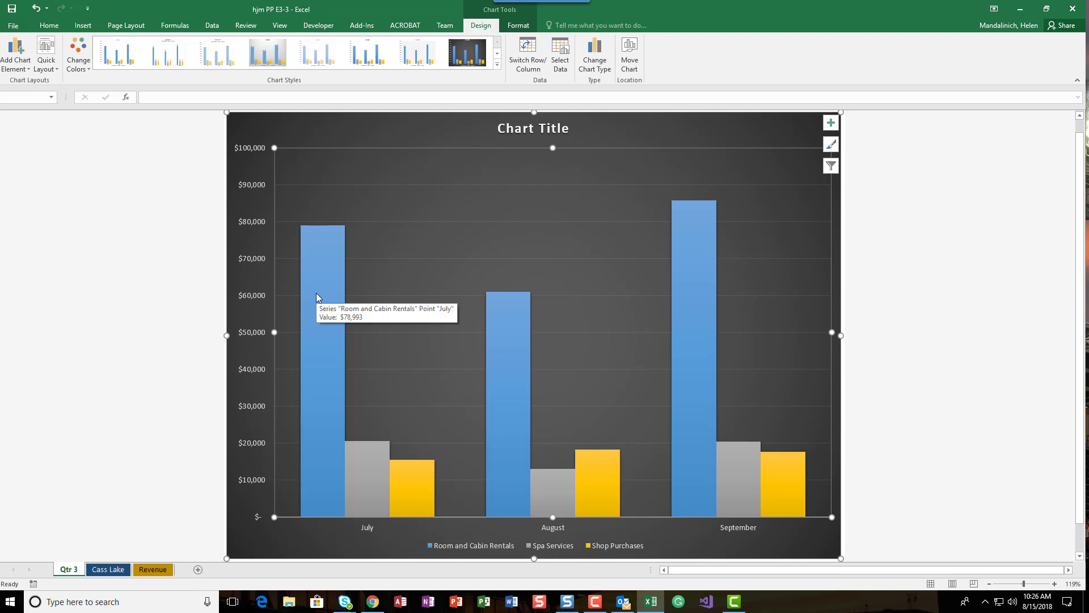
pyautogui.doubleClick(316, 293)
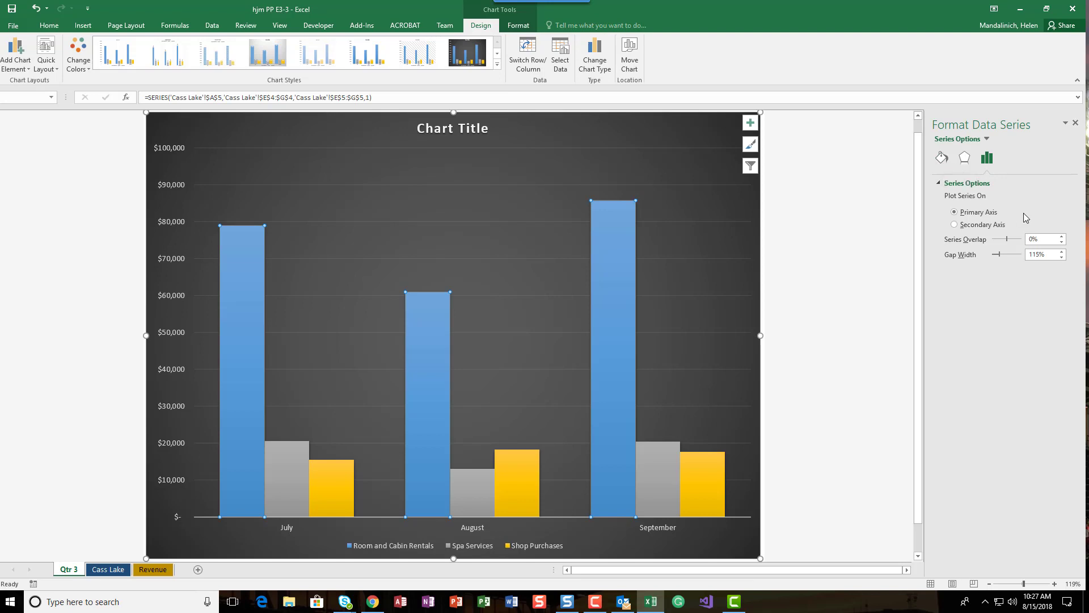
pyautogui.click(940, 160)
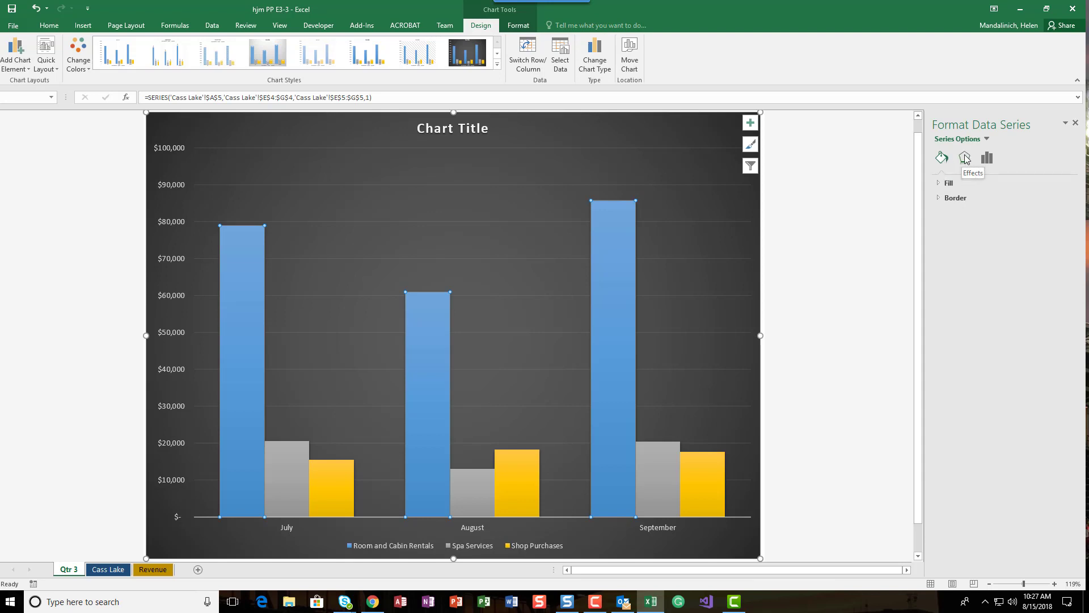
pyautogui.click(939, 184)
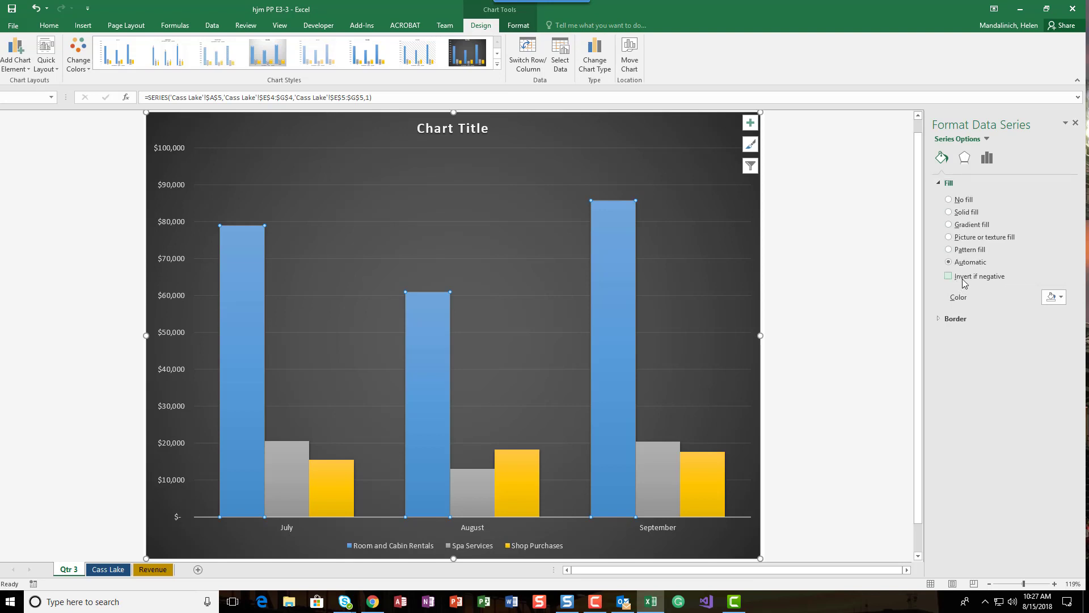
pyautogui.click(940, 184)
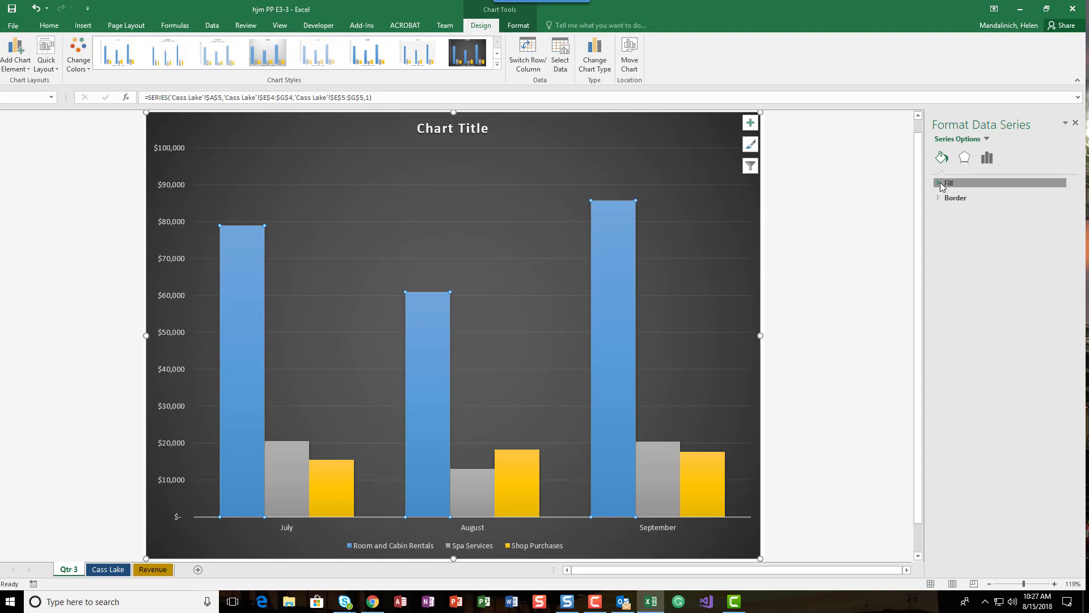
pyautogui.click(941, 184)
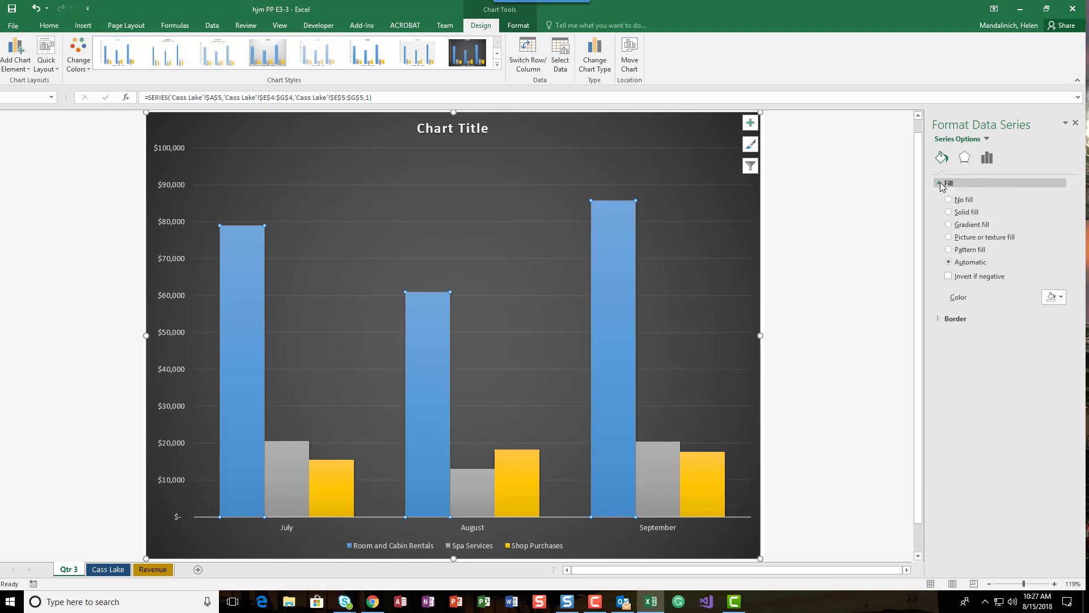
pyautogui.click(951, 238)
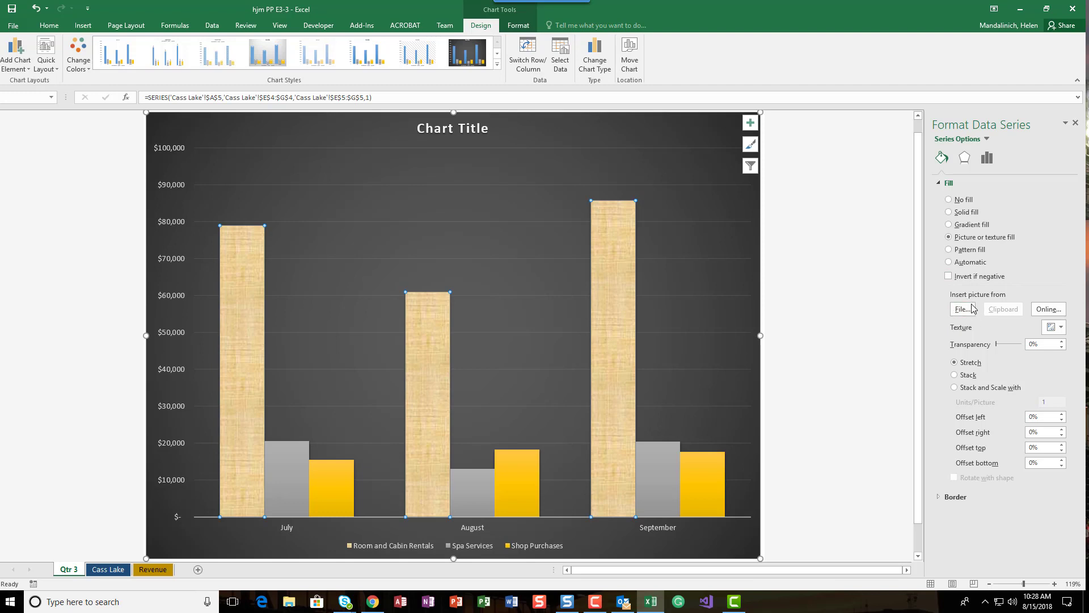
# Step: Search online for "Log cabin", insert the brown wooden house picture as the Room and Cabin Rentals fill, and stack it in the columns
pyautogui.click(1048, 310)
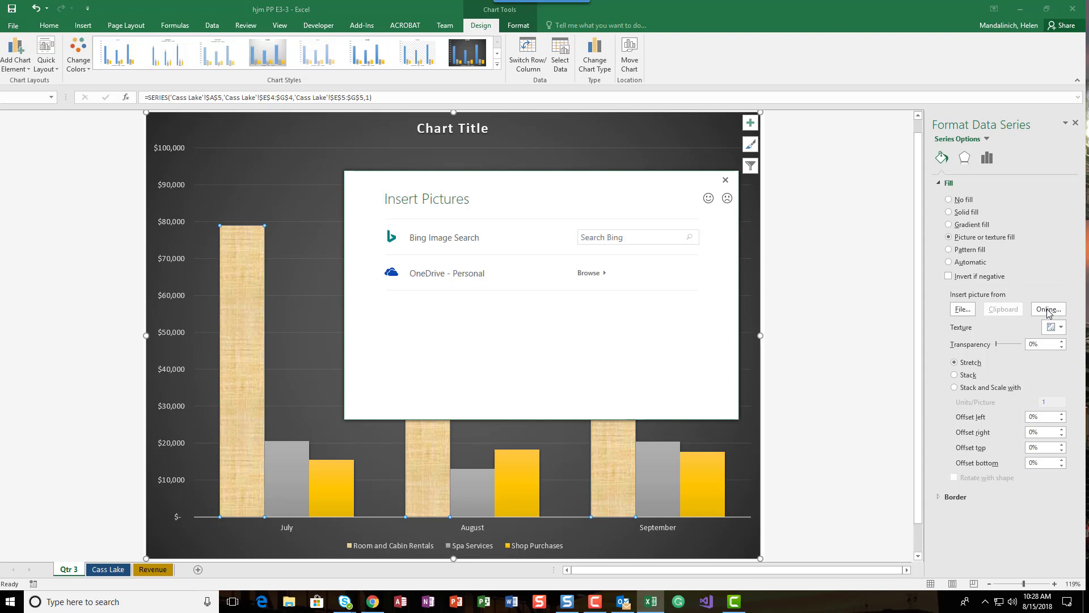
pyautogui.click(639, 238)
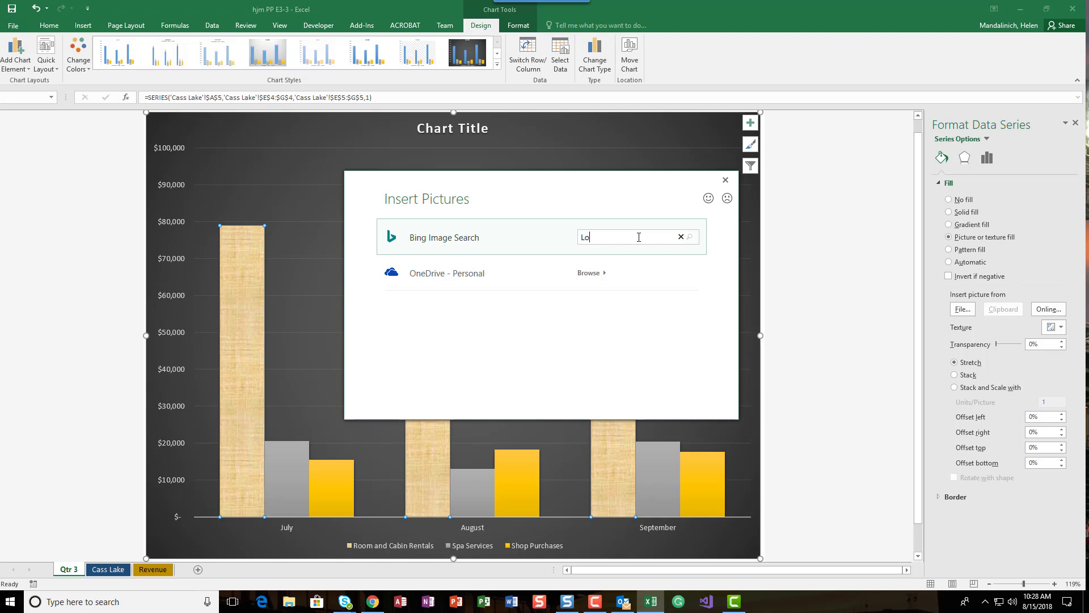
pyautogui.press('Return')
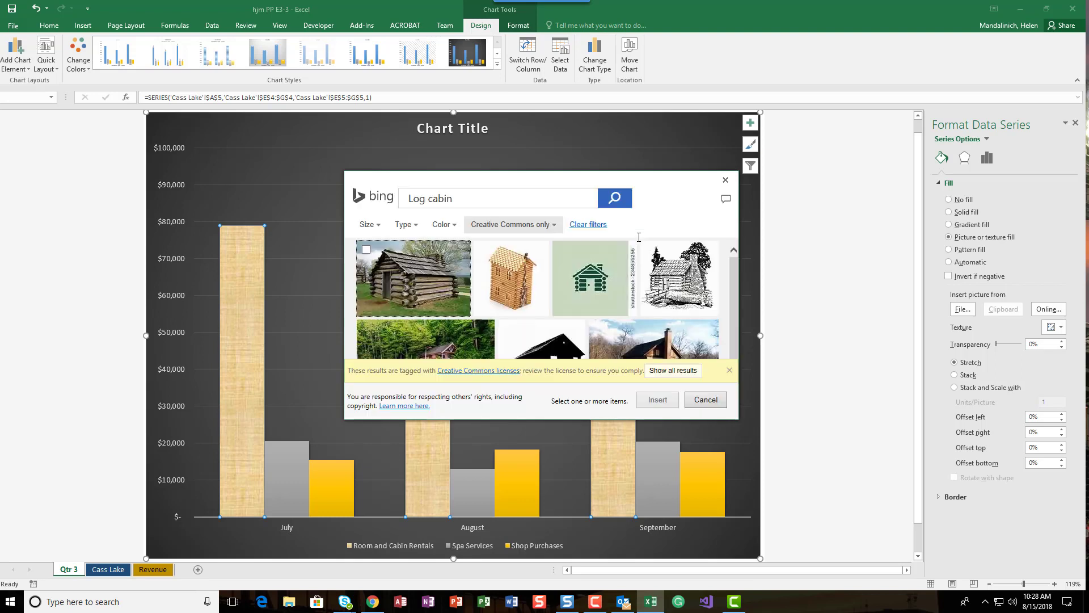
pyautogui.click(518, 278)
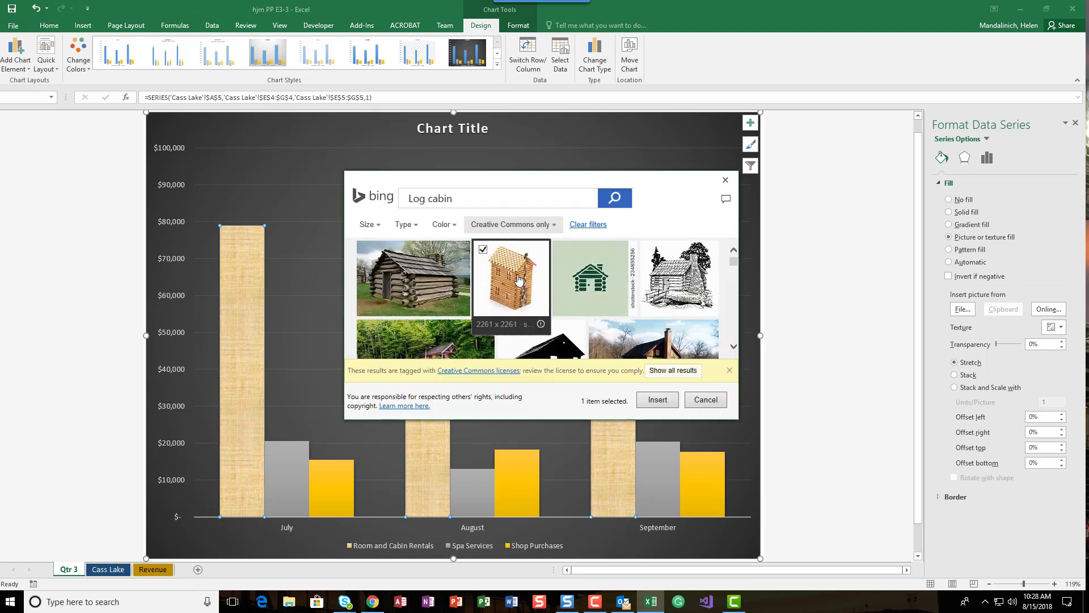
pyautogui.click(657, 400)
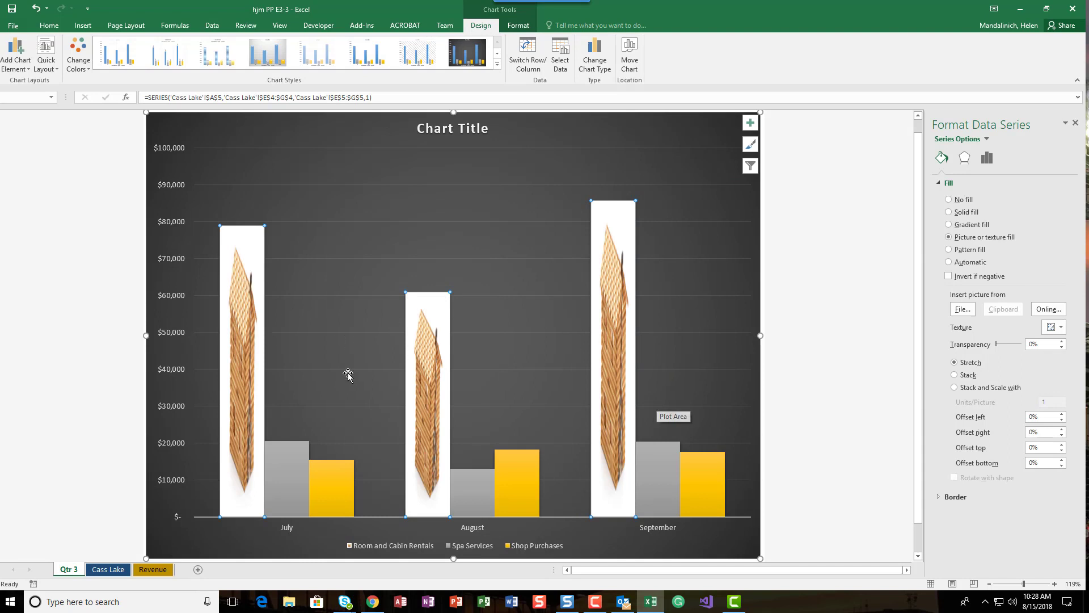
pyautogui.moveTo(596, 328)
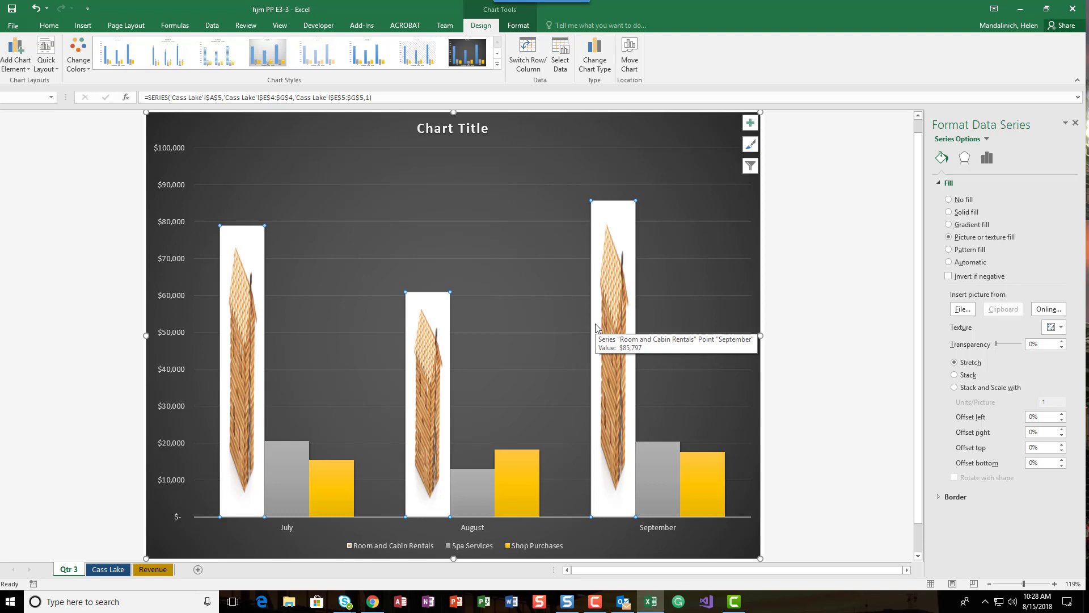
pyautogui.click(955, 376)
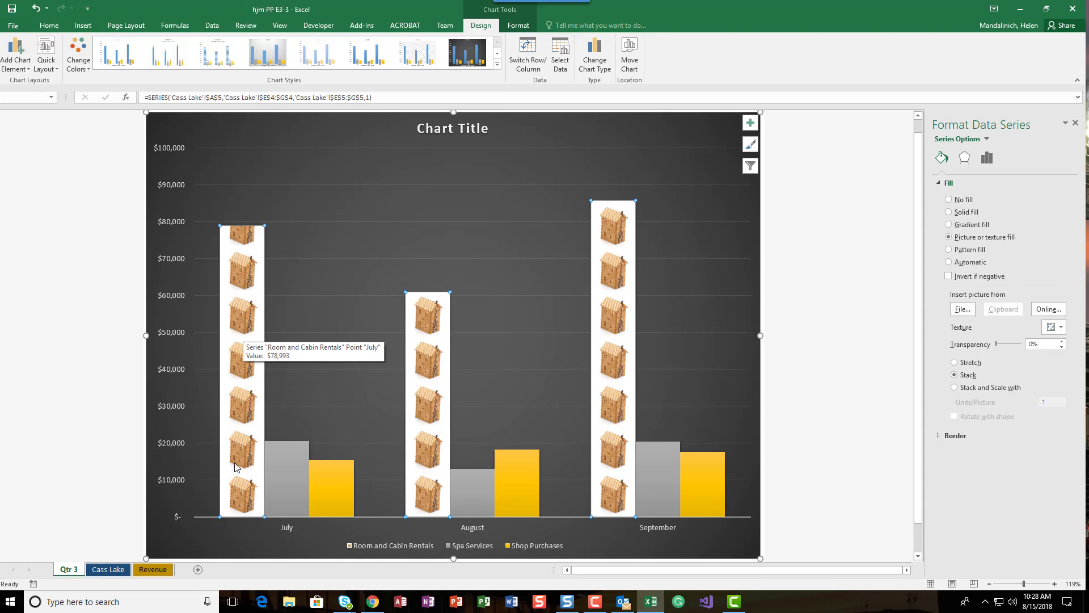
# Step: Give the Room and Cabin Rentals data series a solid line border
pyautogui.click(940, 183)
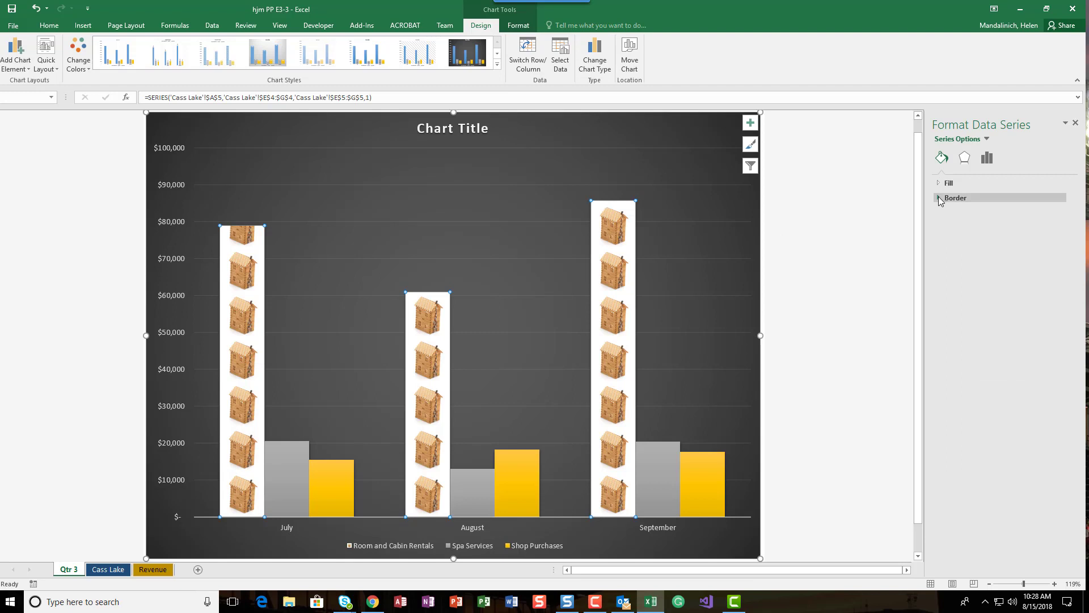
pyautogui.click(940, 199)
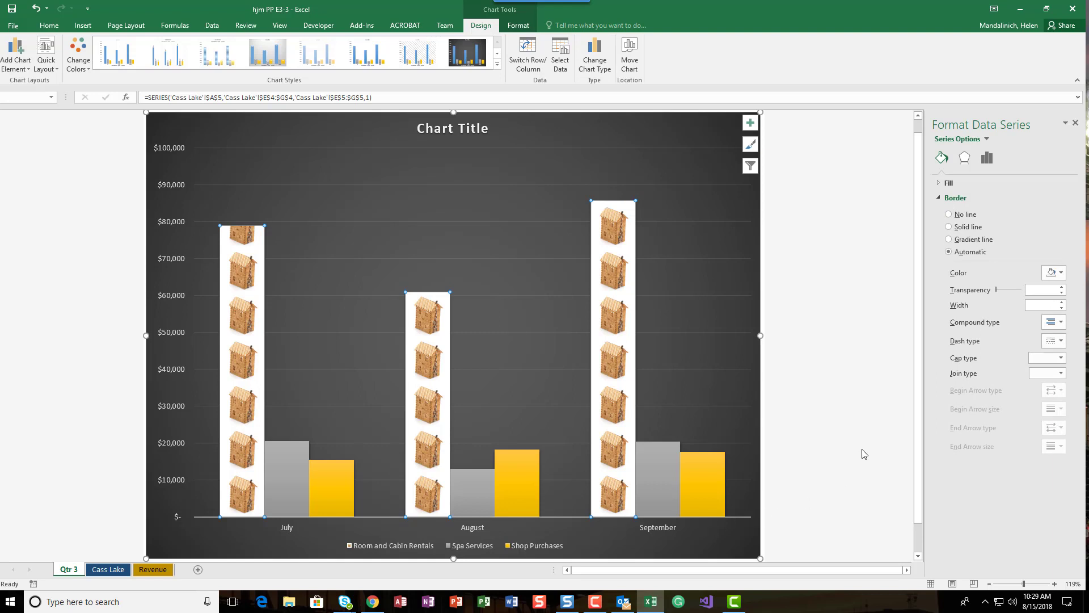
pyautogui.click(950, 228)
pyautogui.click(1060, 273)
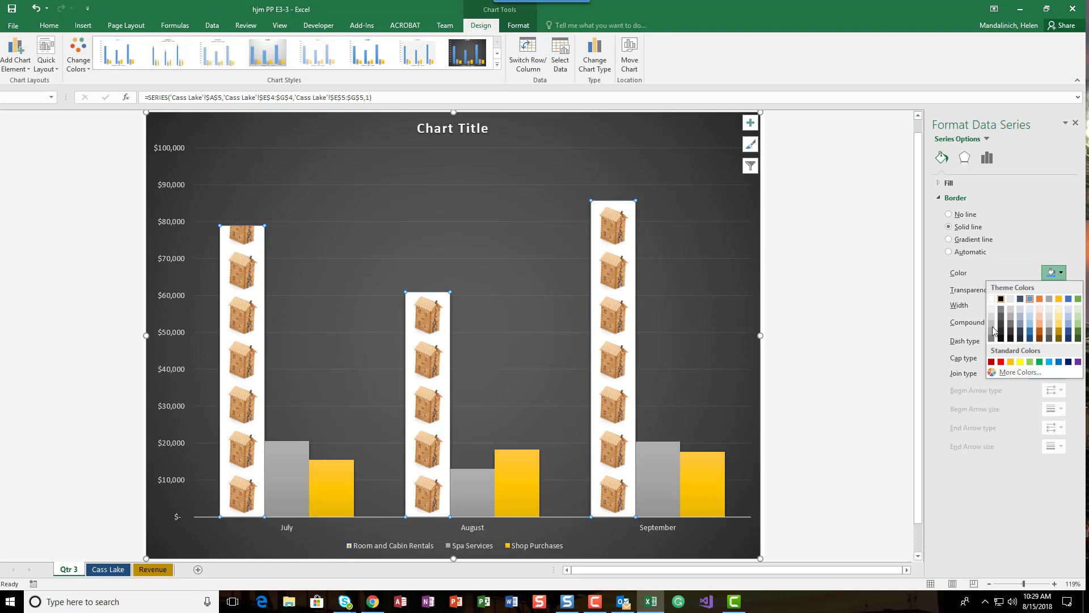
pyautogui.click(1030, 213)
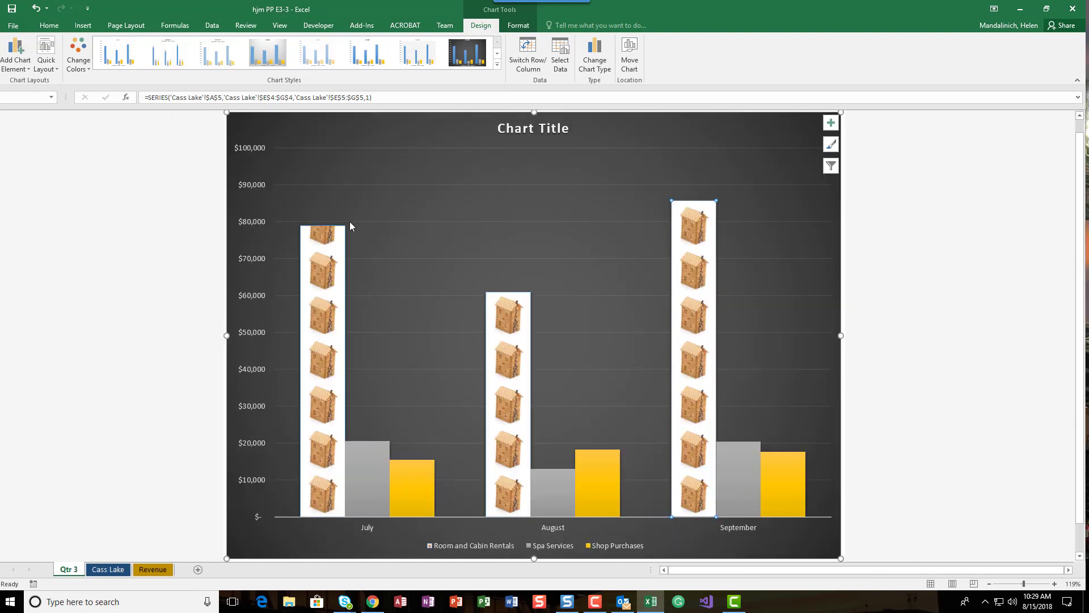
# Step: Set the border colour of the Room and Cabin Rentals data series to black and close its formatting options
pyautogui.click(339, 374)
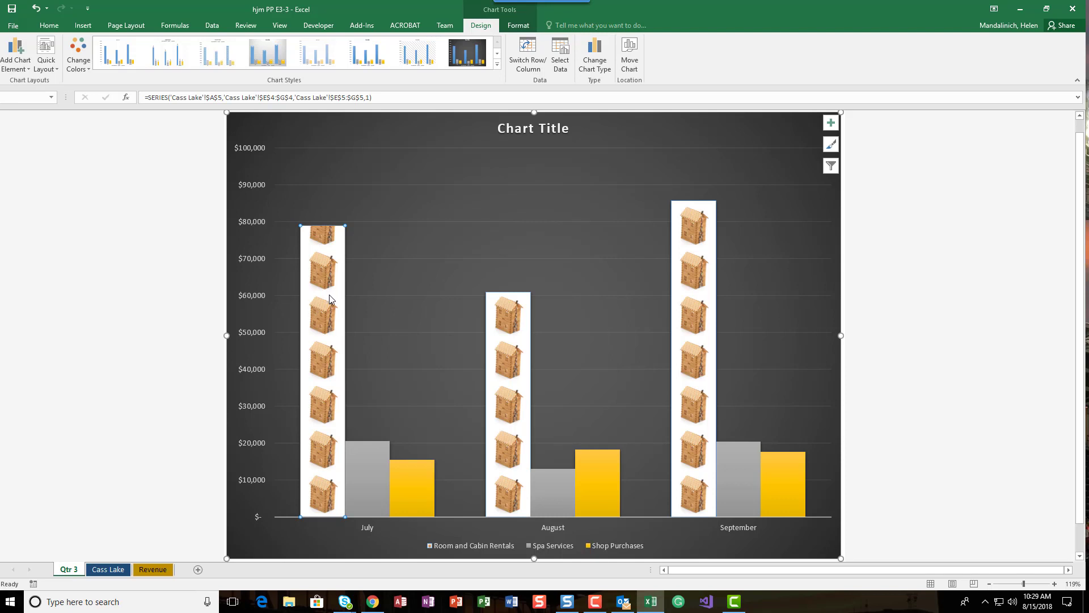
pyautogui.doubleClick(335, 246)
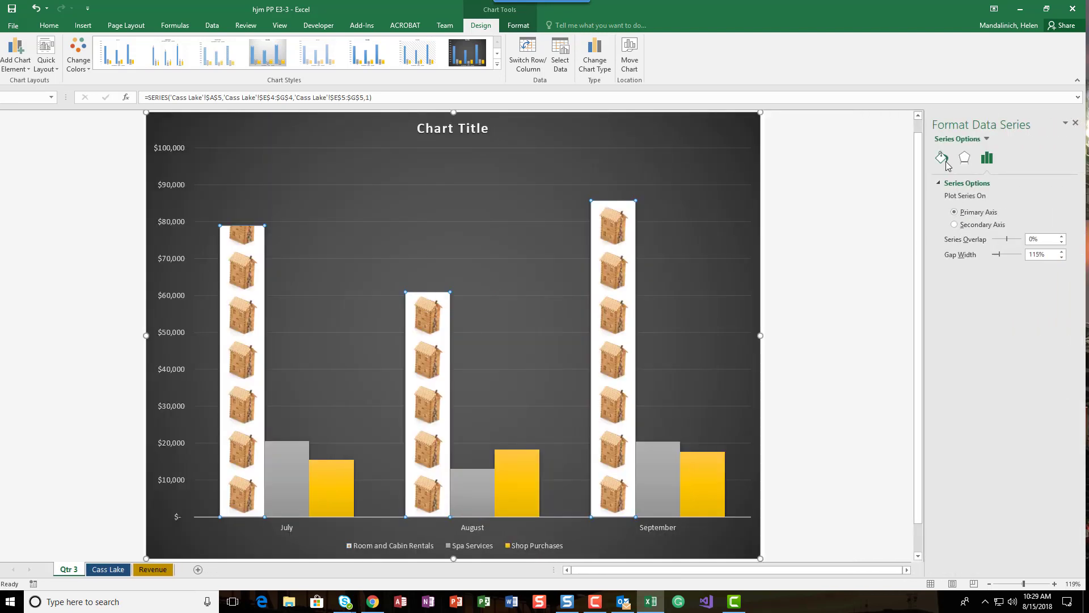
pyautogui.click(941, 158)
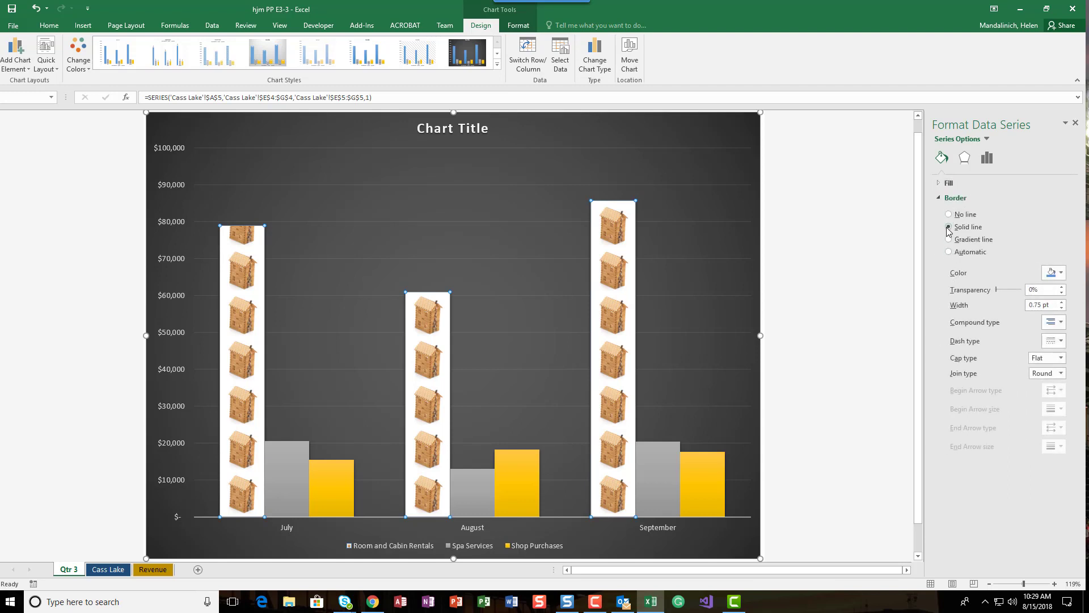
pyautogui.click(1053, 273)
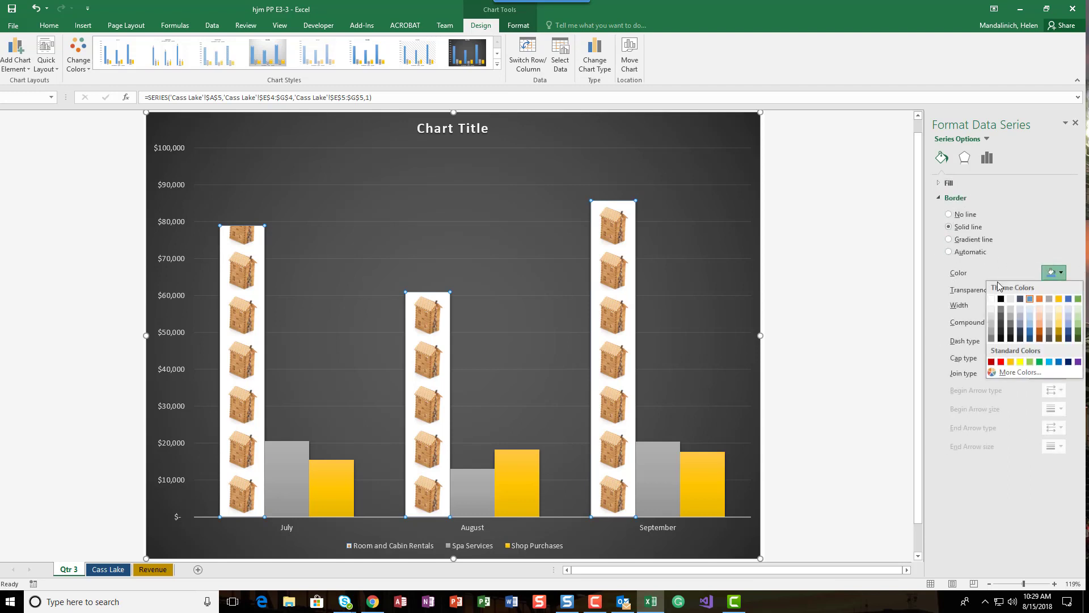
pyautogui.click(1001, 299)
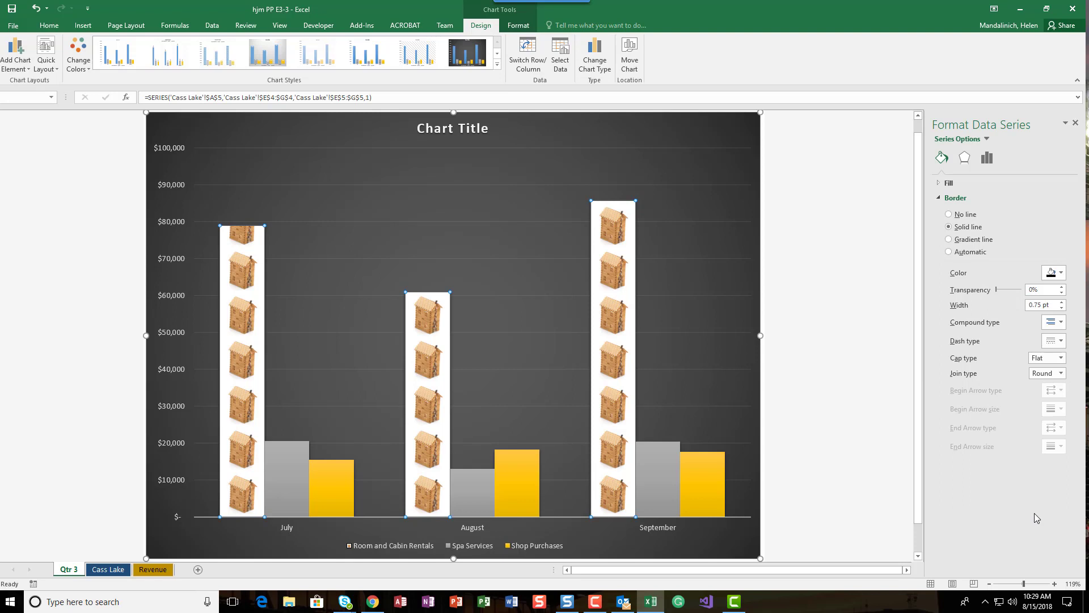
pyautogui.click(1075, 122)
pyautogui.click(638, 430)
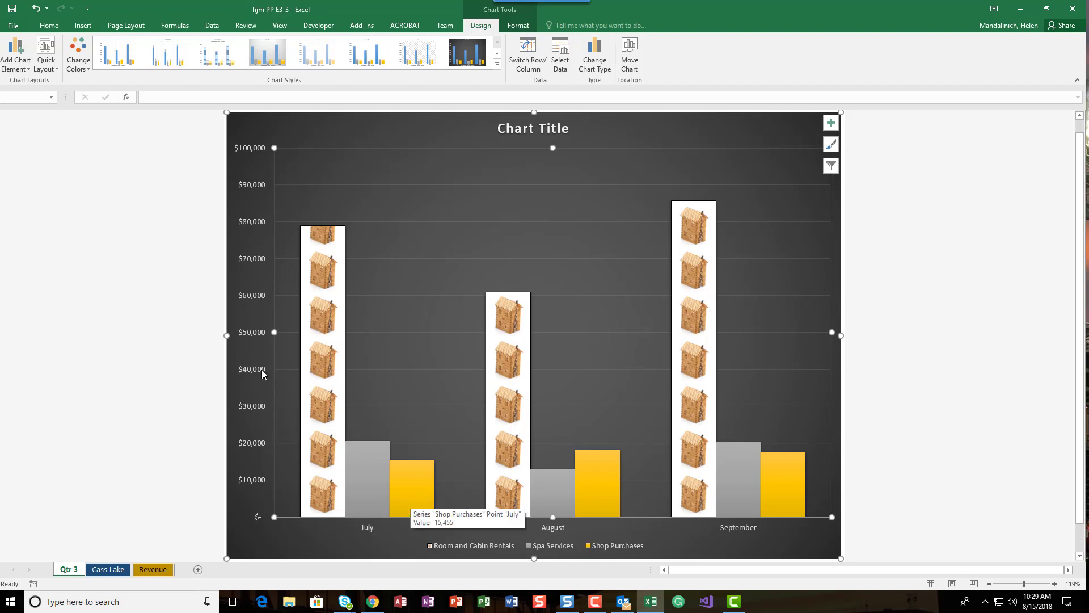
# Step: Replace the placeholder chart title on the Qtr 3 sheet with "Third Quarter Activity"
pyautogui.click(529, 130)
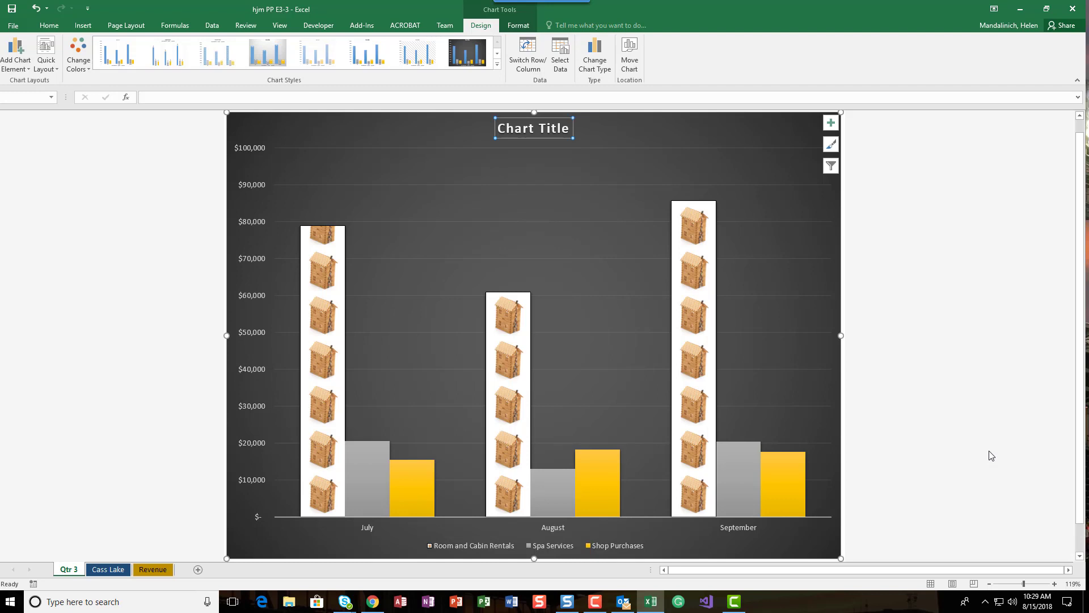
pyautogui.tripleClick(533, 128)
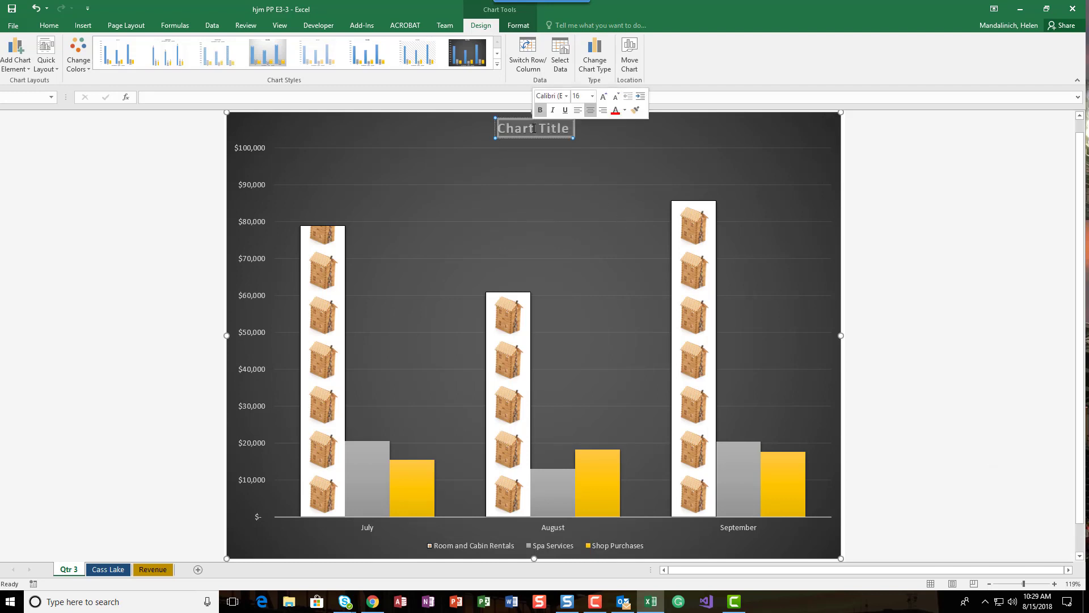
pyautogui.write('Third Q')
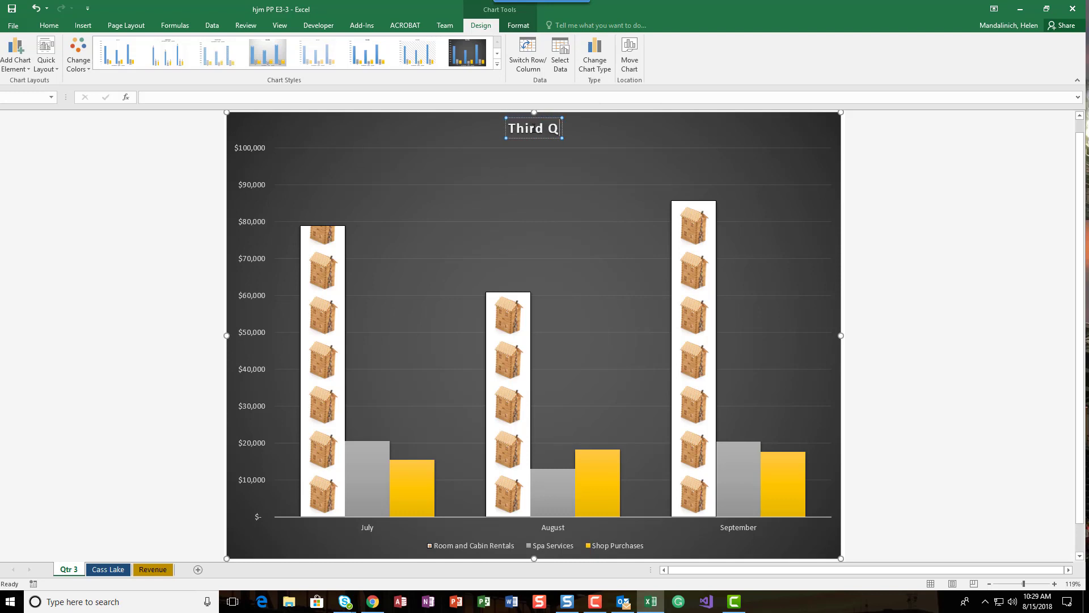
pyautogui.write('uarty')
pyautogui.press('BackSpace')
pyautogui.write('er')
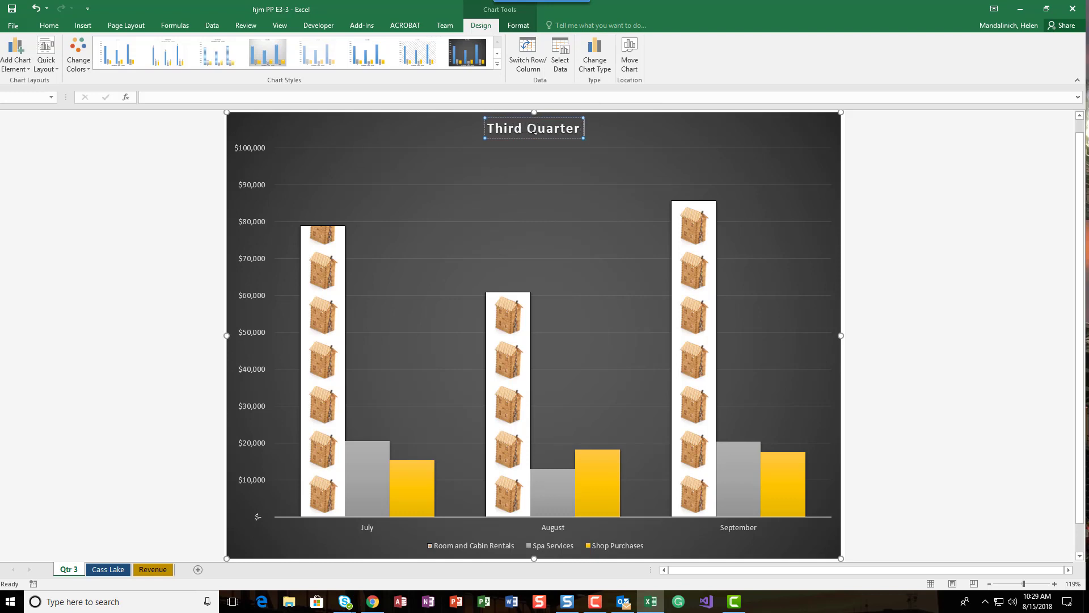
pyautogui.write(' Q')
pyautogui.press('BackSpace')
pyautogui.write('Activity')
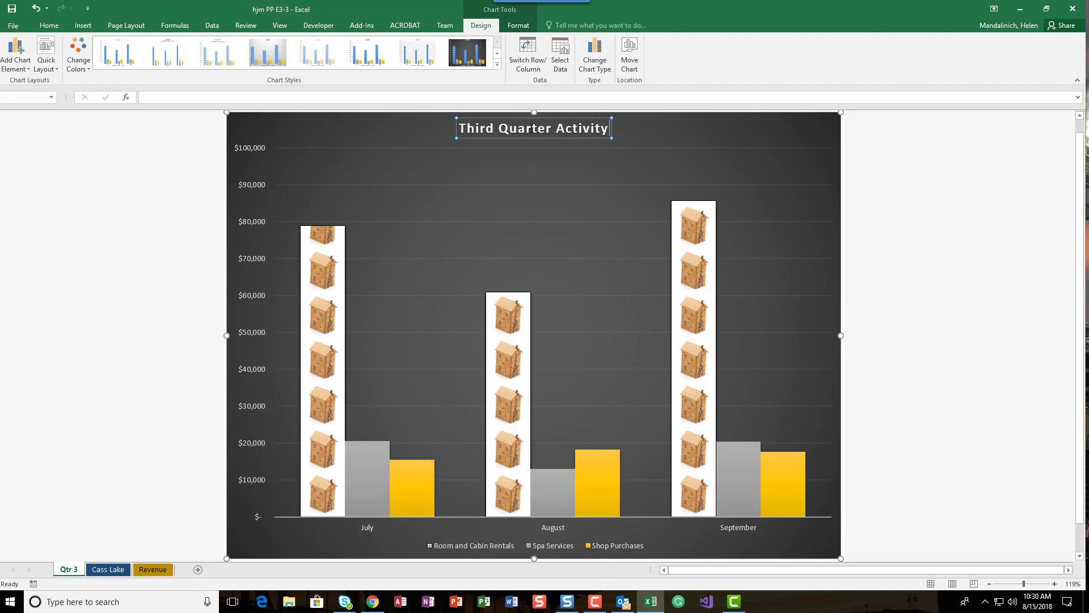
# Step: Set the font size of the Third Quarter Activity chart title to 32 and deselect the title
pyautogui.tripleClick(532, 128)
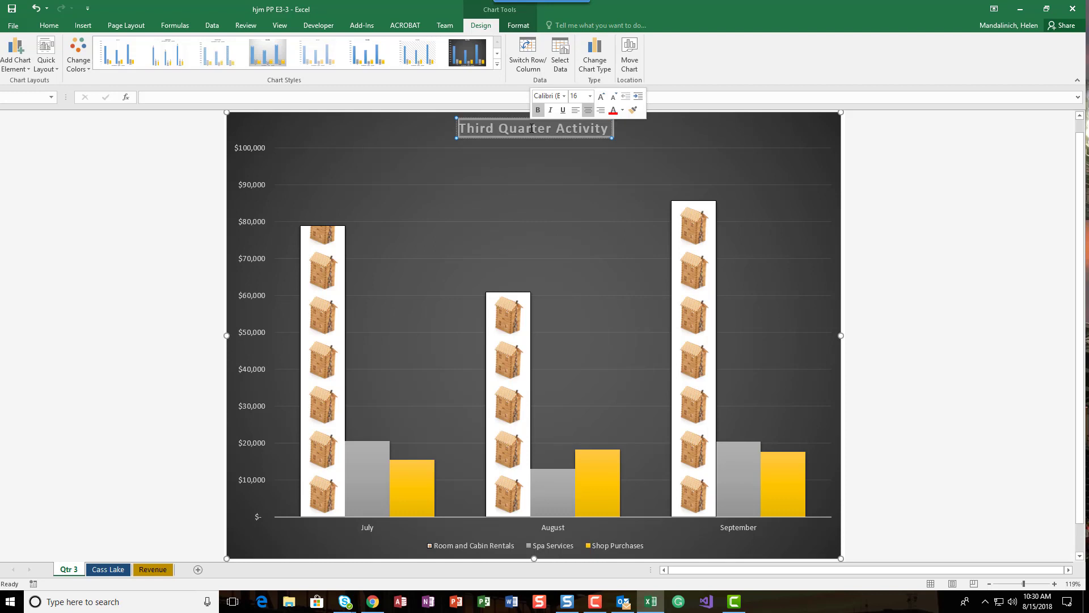
pyautogui.click(591, 97)
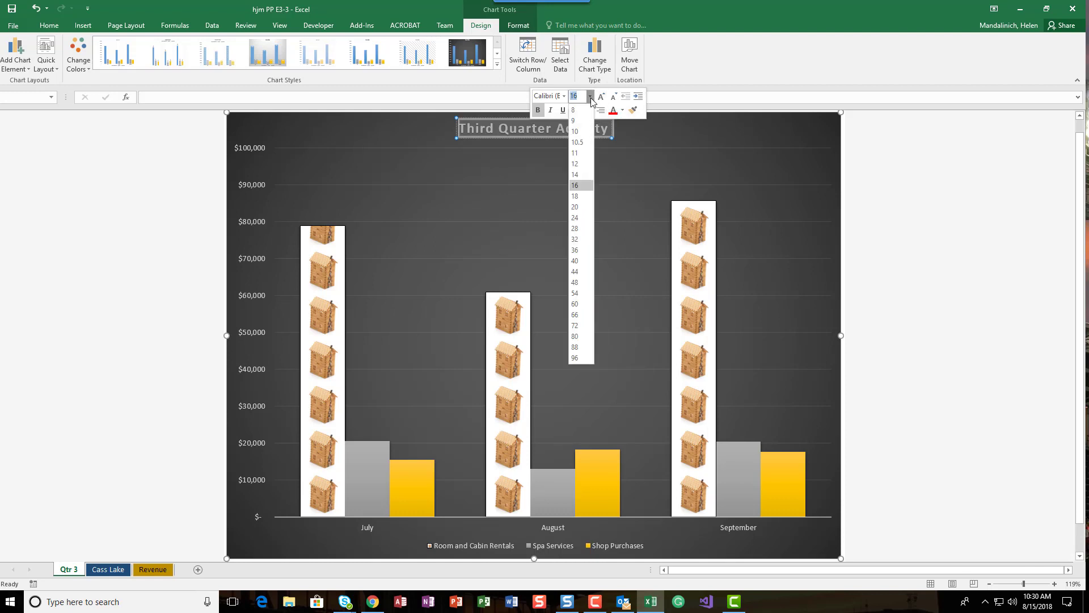
pyautogui.click(579, 241)
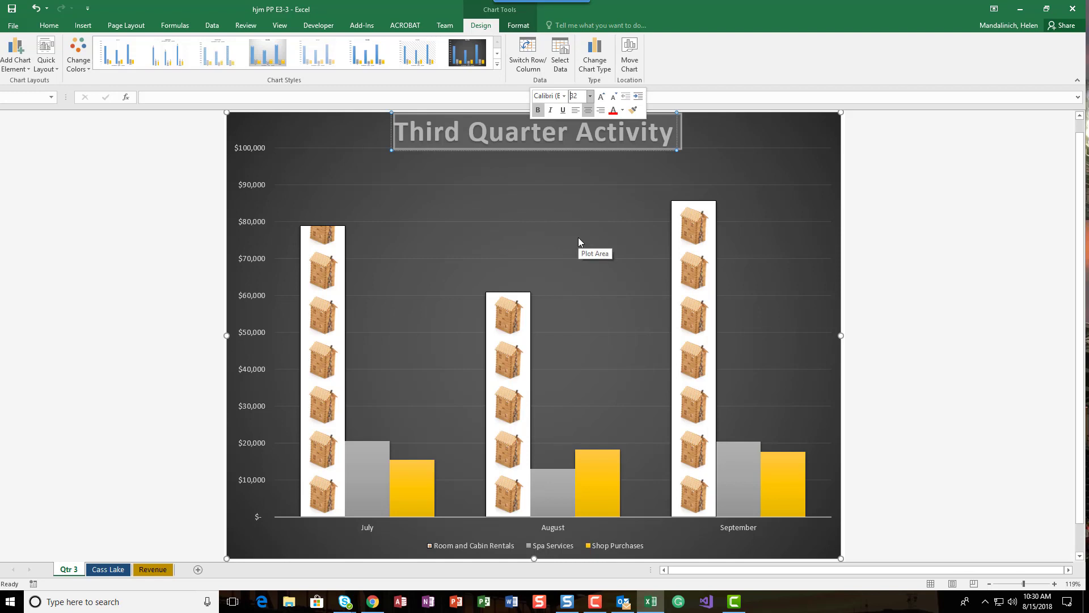
pyautogui.click(698, 127)
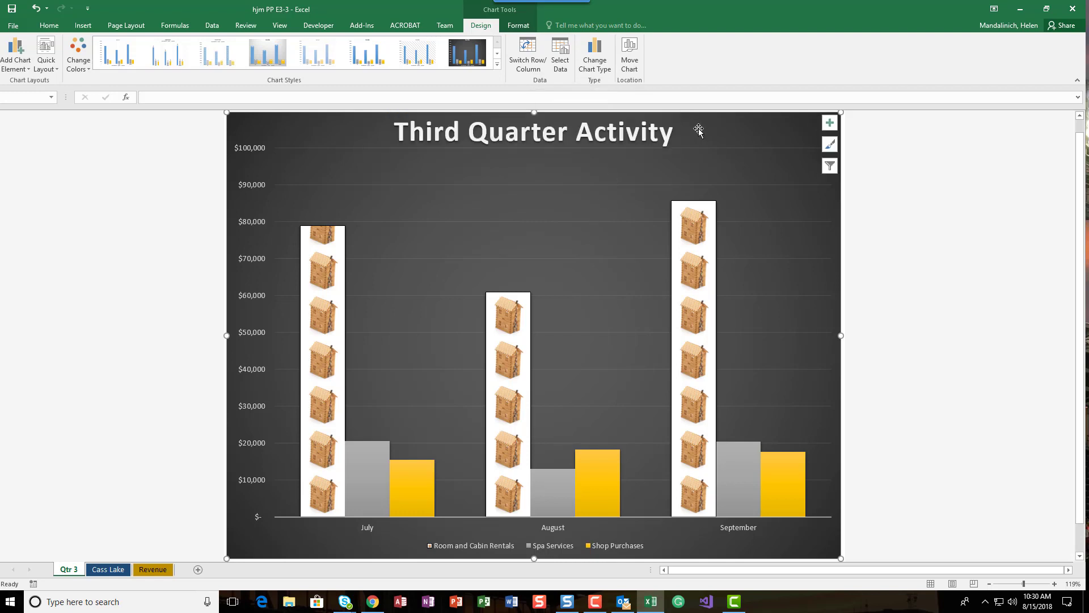
pyautogui.click(678, 132)
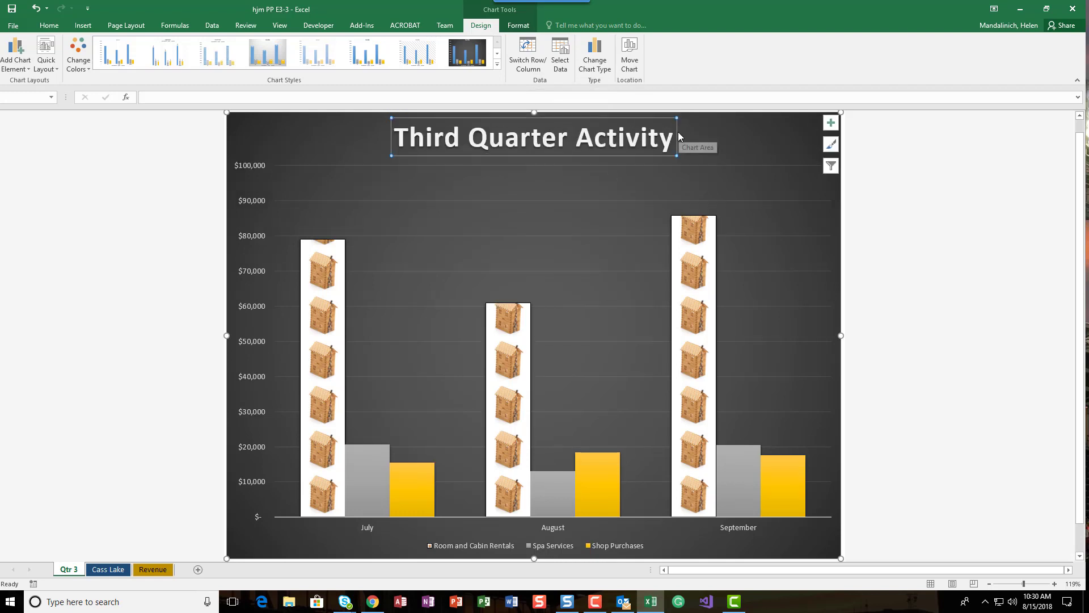
pyautogui.click(712, 138)
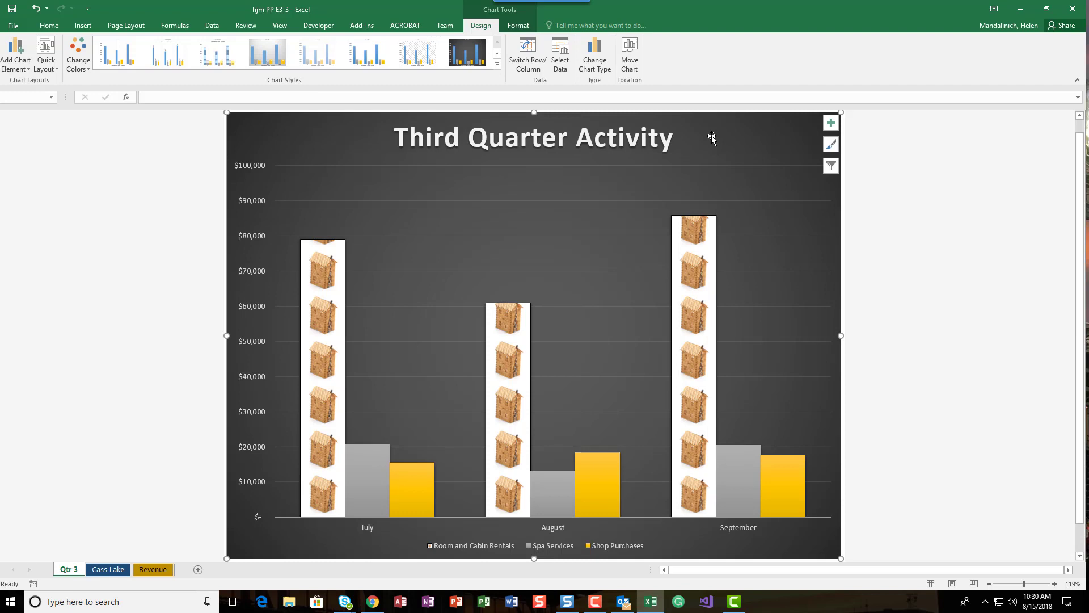
# Step: Apply the light grey WordArt style, the last one in the gallery's third row, to the Third Quarter Activity chart title
pyautogui.click(672, 139)
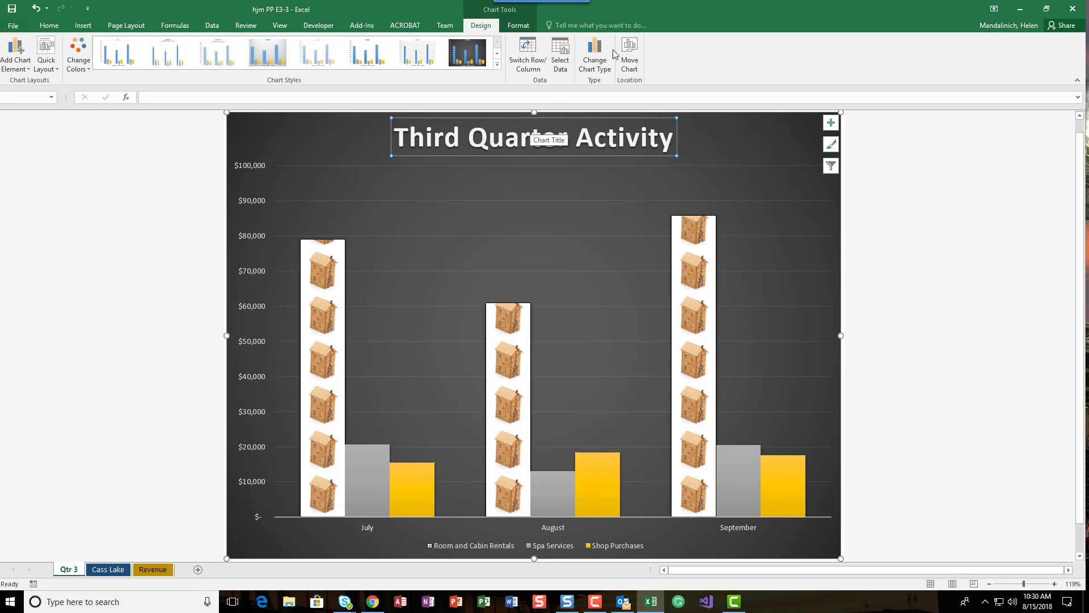
pyautogui.click(516, 27)
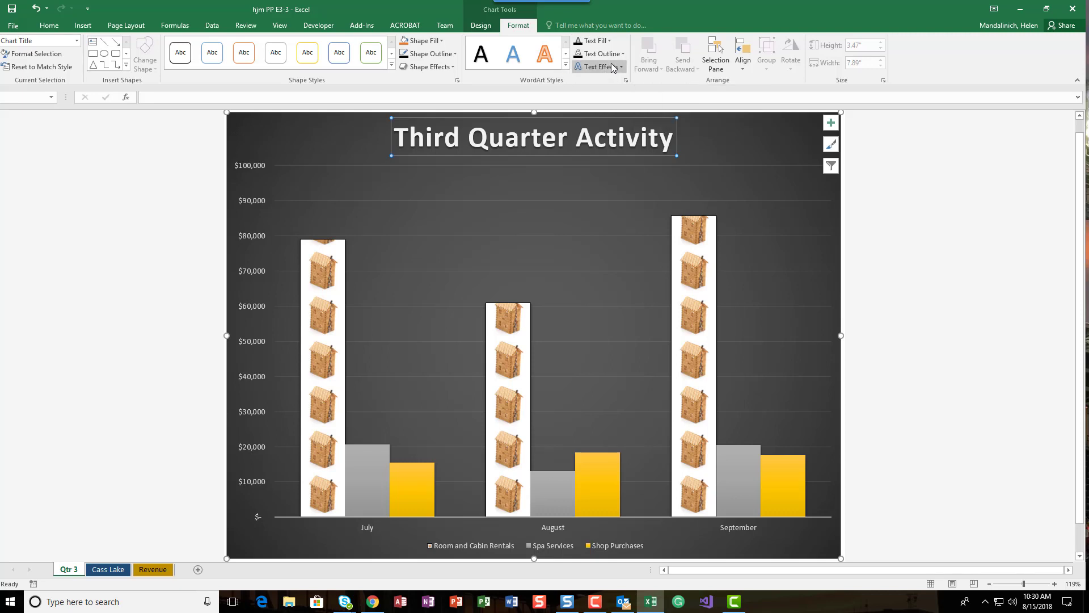
pyautogui.click(566, 66)
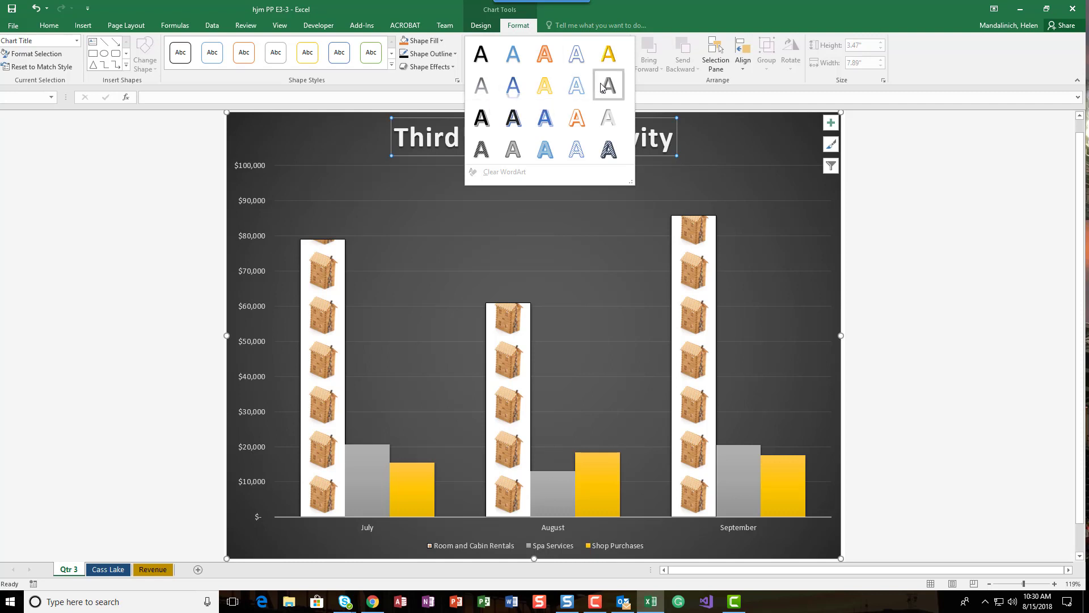
pyautogui.click(602, 115)
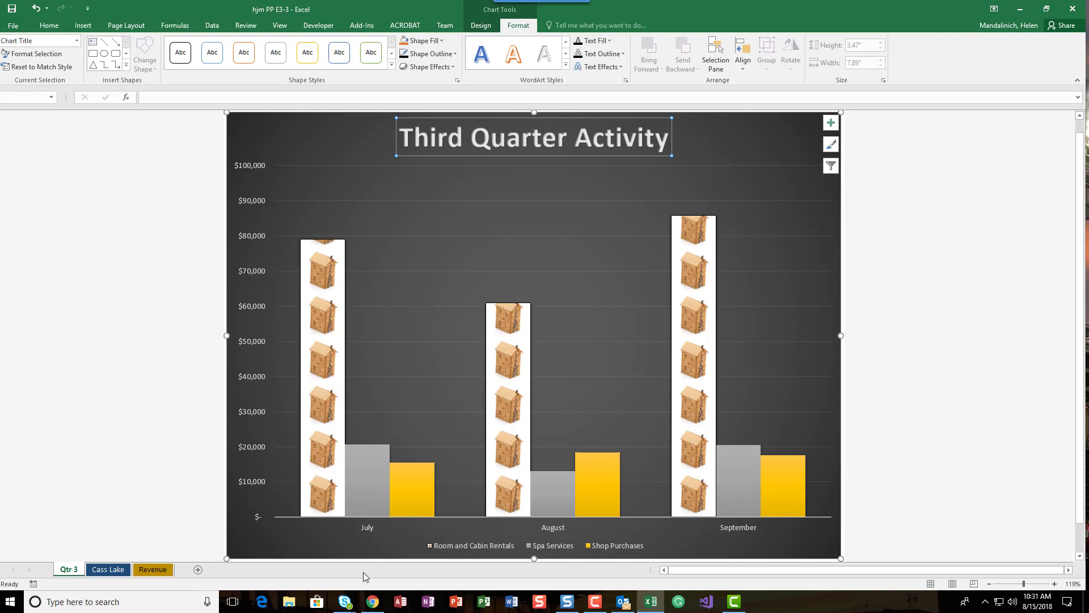
# Step: Set the font size of the chart legend on the Qtr 3 sheet to 12
pyautogui.click(621, 545)
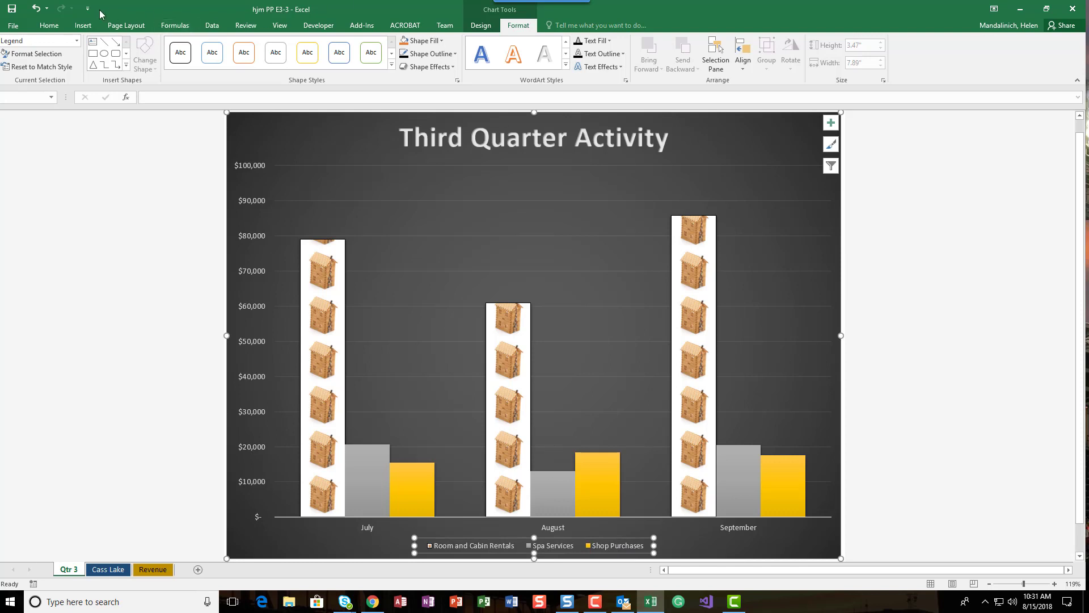
pyautogui.click(55, 28)
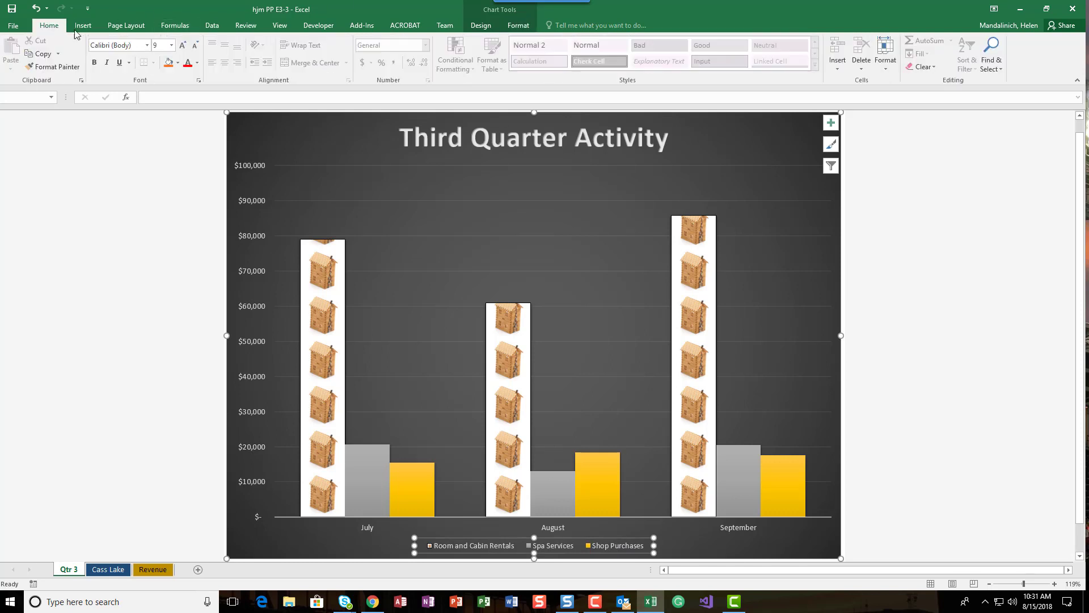
pyautogui.click(171, 45)
pyautogui.click(159, 112)
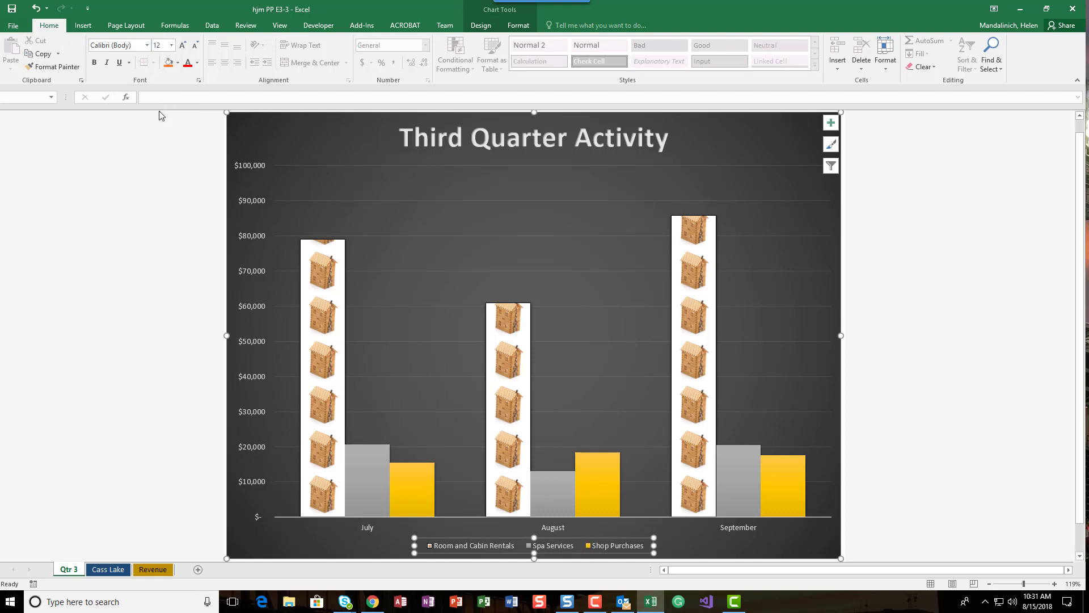